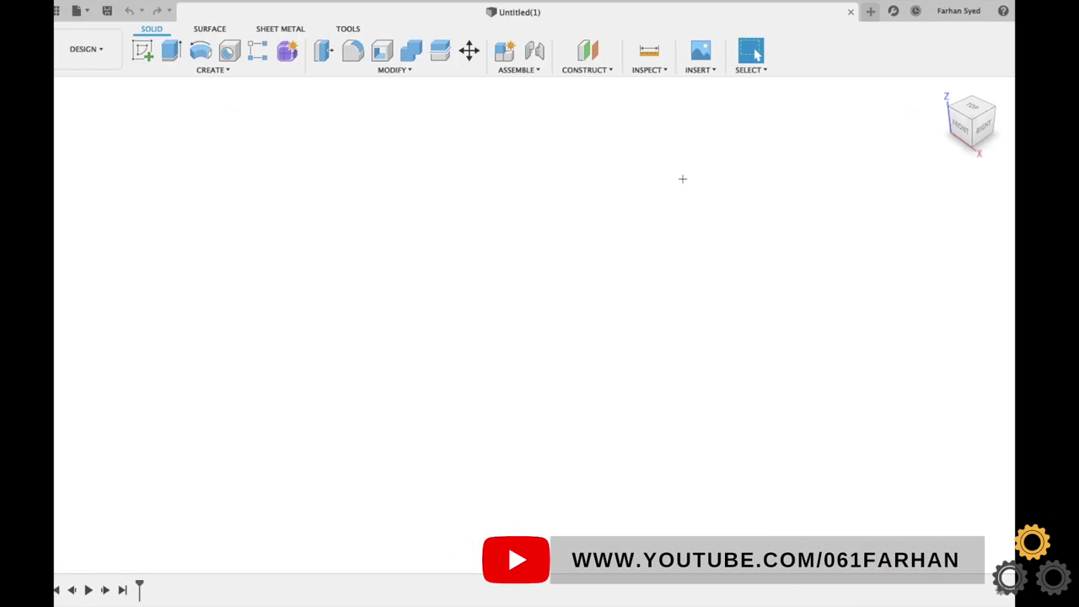
- Start a sketch on the horizontal XY plane and draw two concentric circles at the origin, the inner one about 1.34 in across
left_click(578, 335)
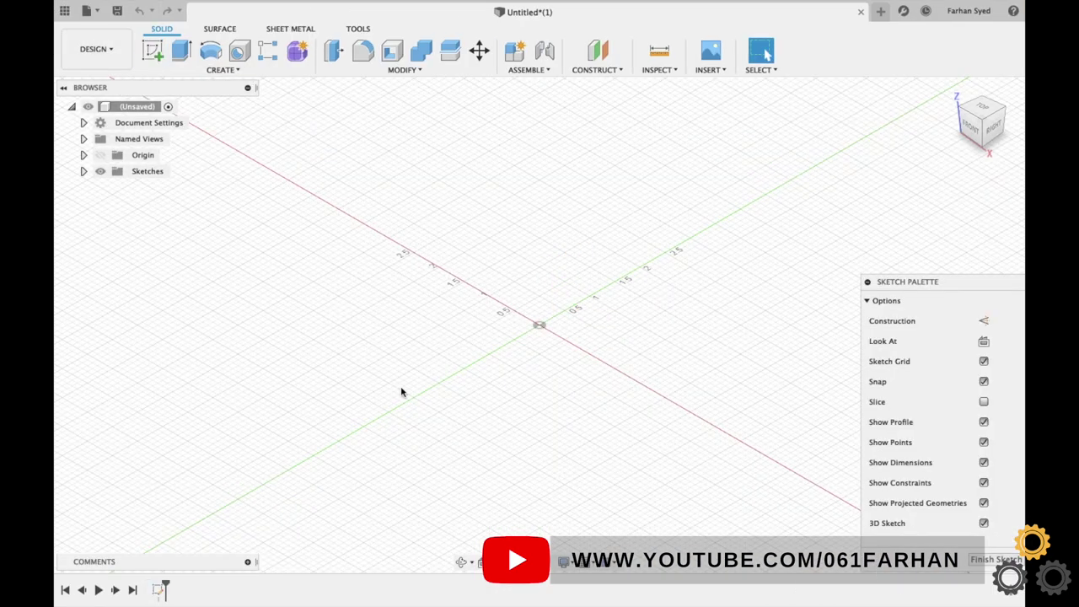
left_click(210, 52)
left_click(539, 325)
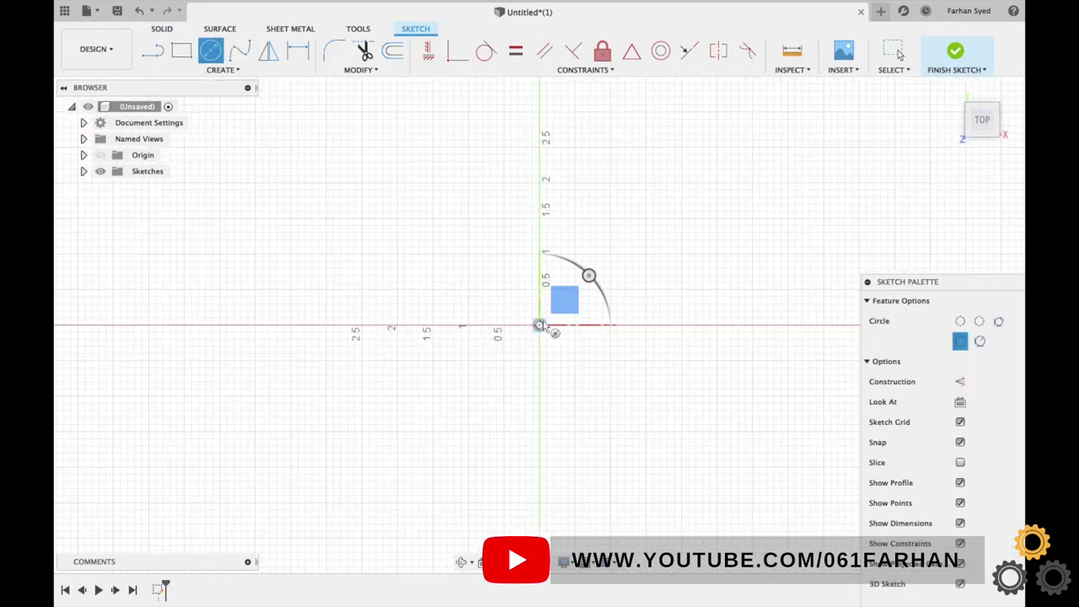
left_click(638, 445)
left_click(540, 326)
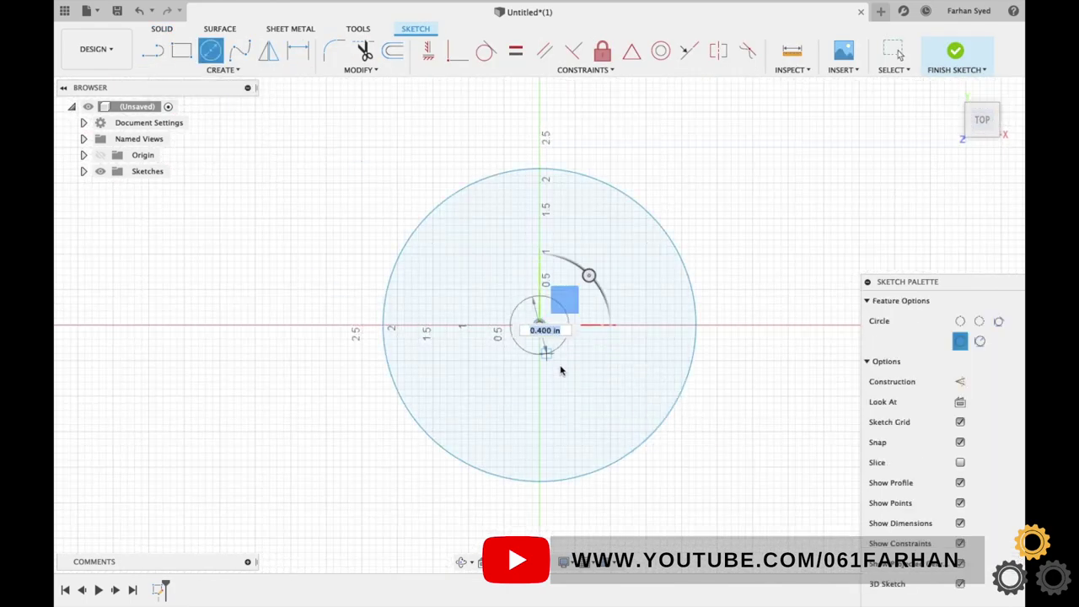
left_click(561, 366)
key("Escape")
- Dimension the outer circle to a 6.5 in diameter and the inner circle to a 1 in diameter
key("d")
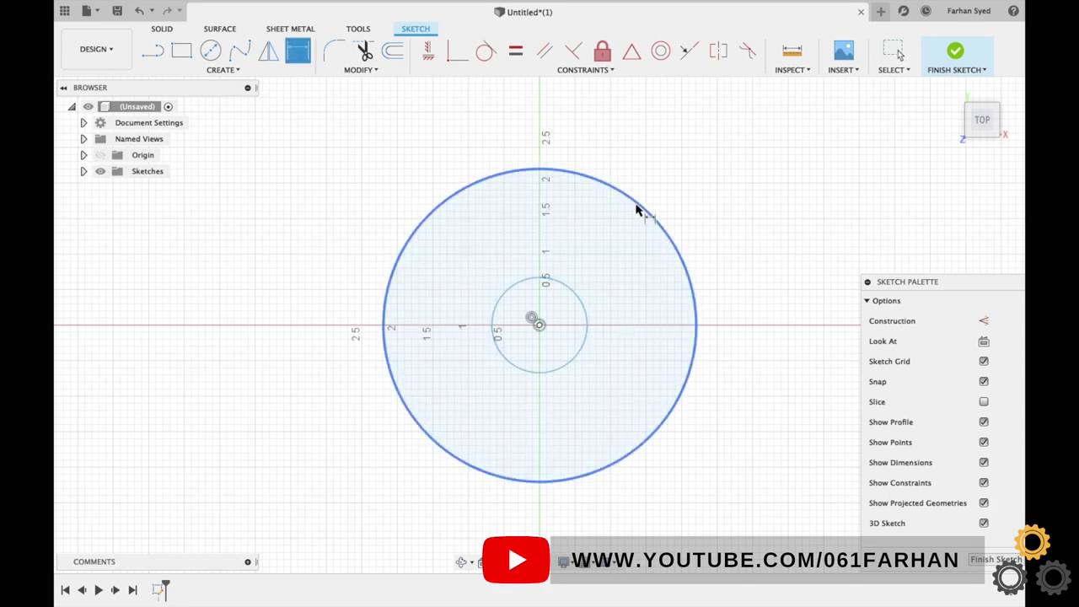
left_click(638, 208)
left_click(704, 158)
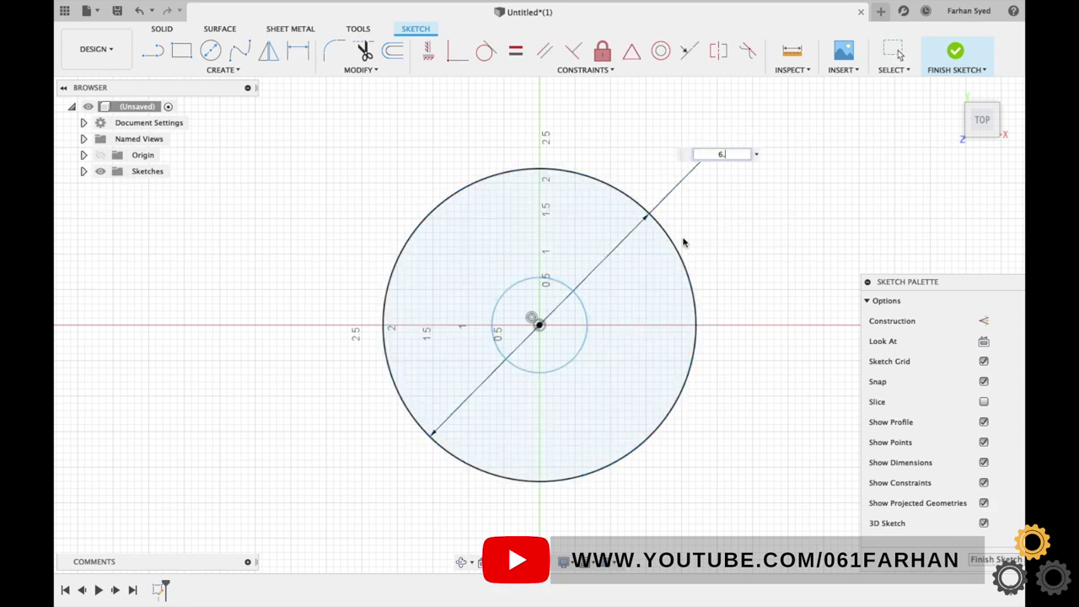
type("6.5")
key("Return")
left_click(495, 344)
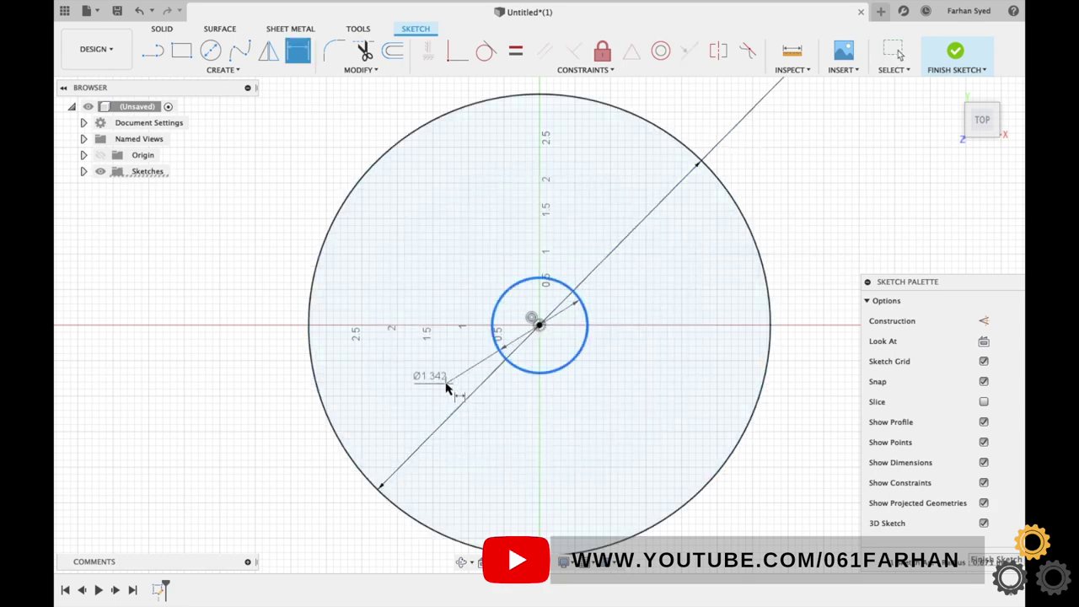
left_click(455, 381)
type("1")
key("Return")
- Draw a vertical construction line spanning the outer circle and make it coincident with the origin
key("l")
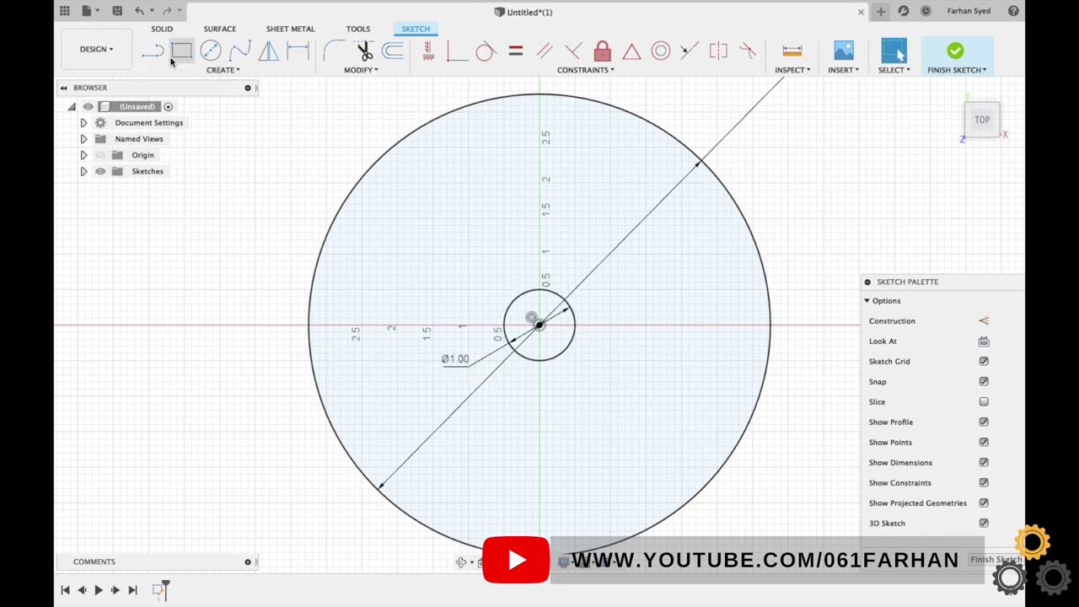
left_click(474, 83)
scroll(466, 486, "up", 2)
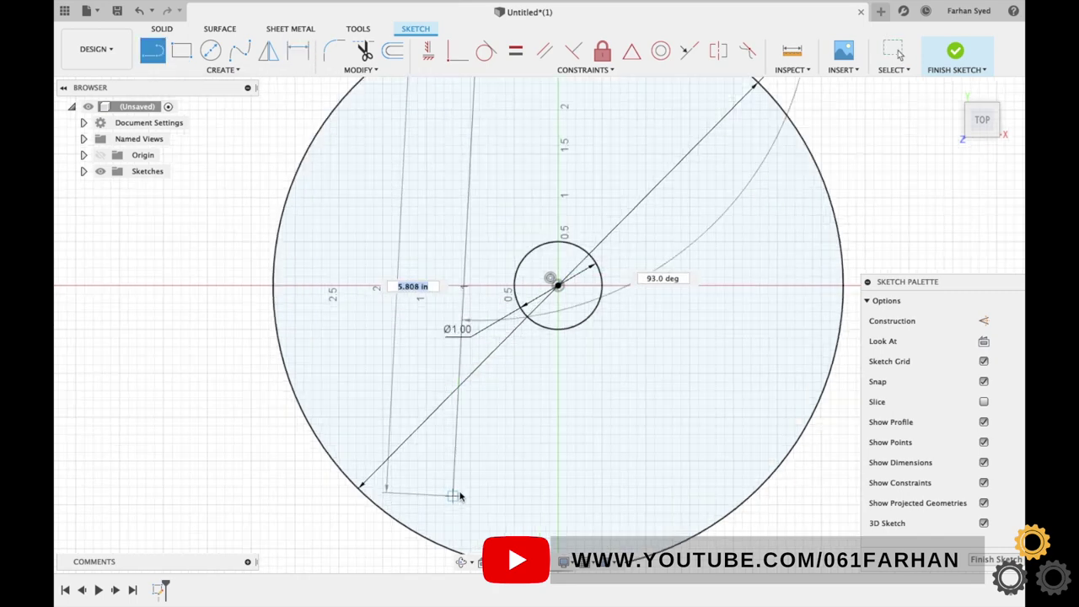
scroll(464, 492, "down", 4)
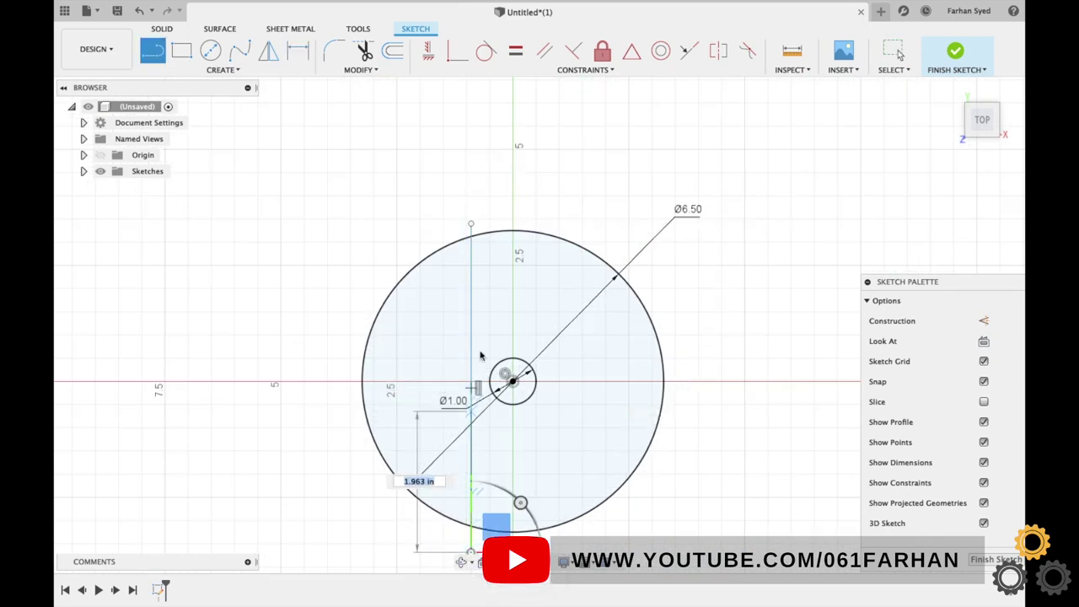
left_click(471, 552)
key("Escape")
left_click(488, 49)
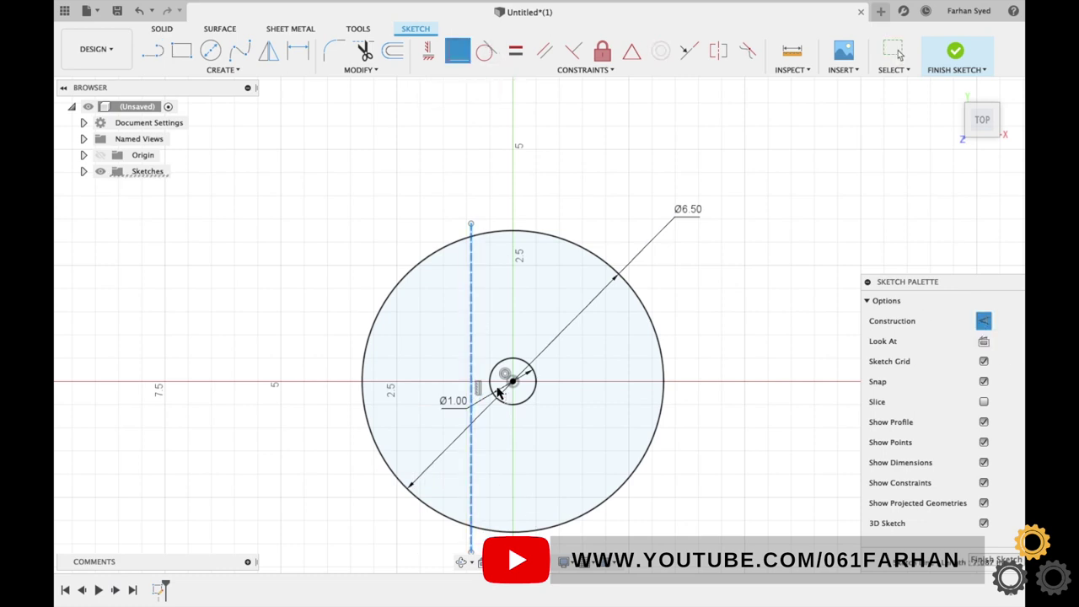
left_click(512, 381)
- Draw a horizontal line through the origin extending past both sides of the outer circle and make it construction geometry
left_click(156, 57)
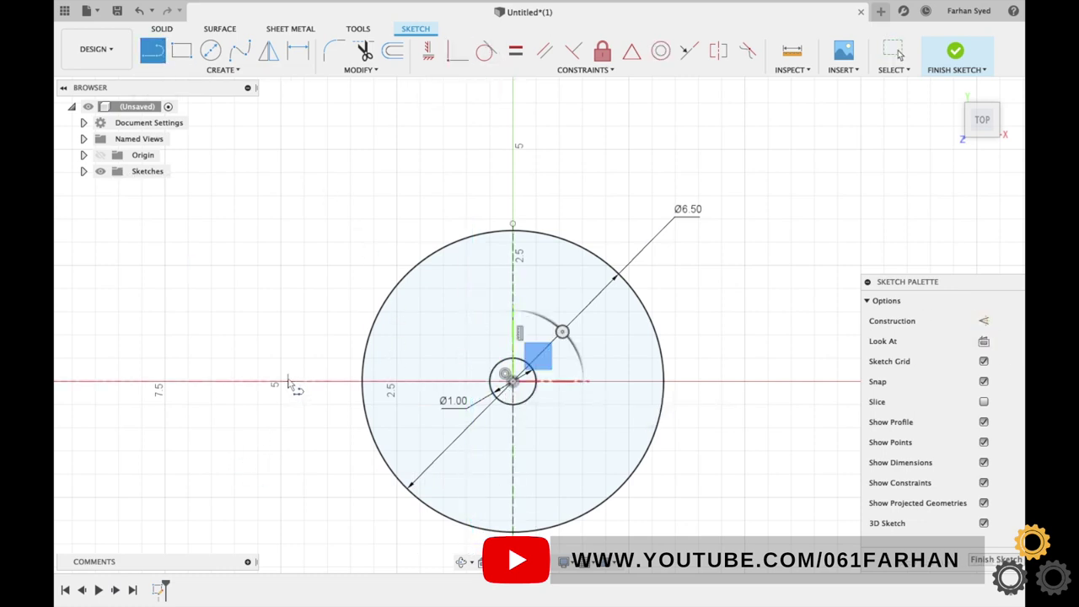
left_click(287, 381)
left_click(745, 381)
key("Escape")
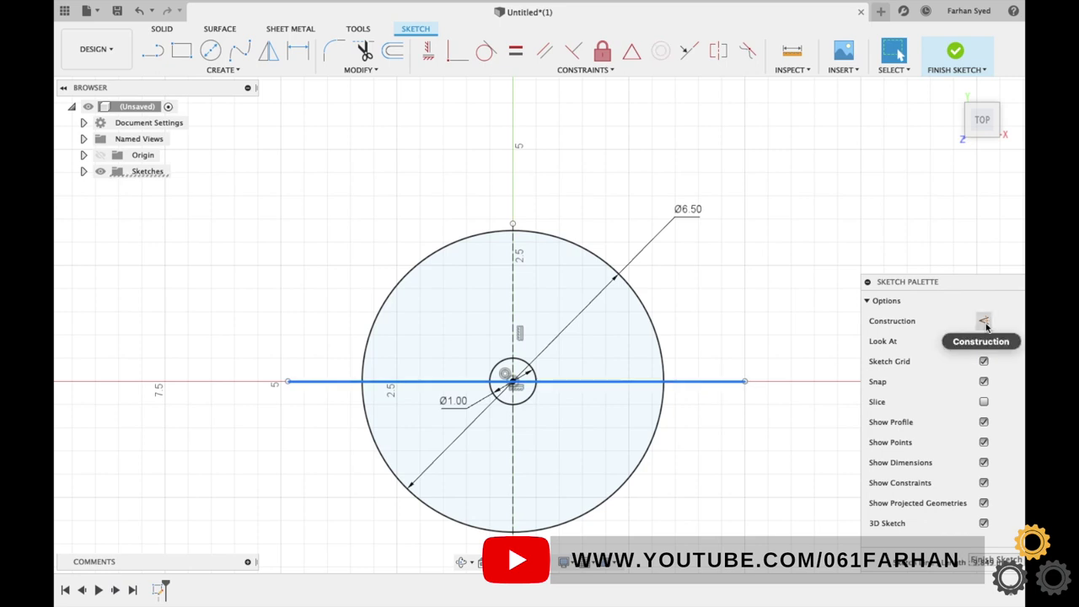
left_click(982, 320)
- Pull the horizontal construction line off the axis and constrain it coincident with the origin
left_click(457, 50)
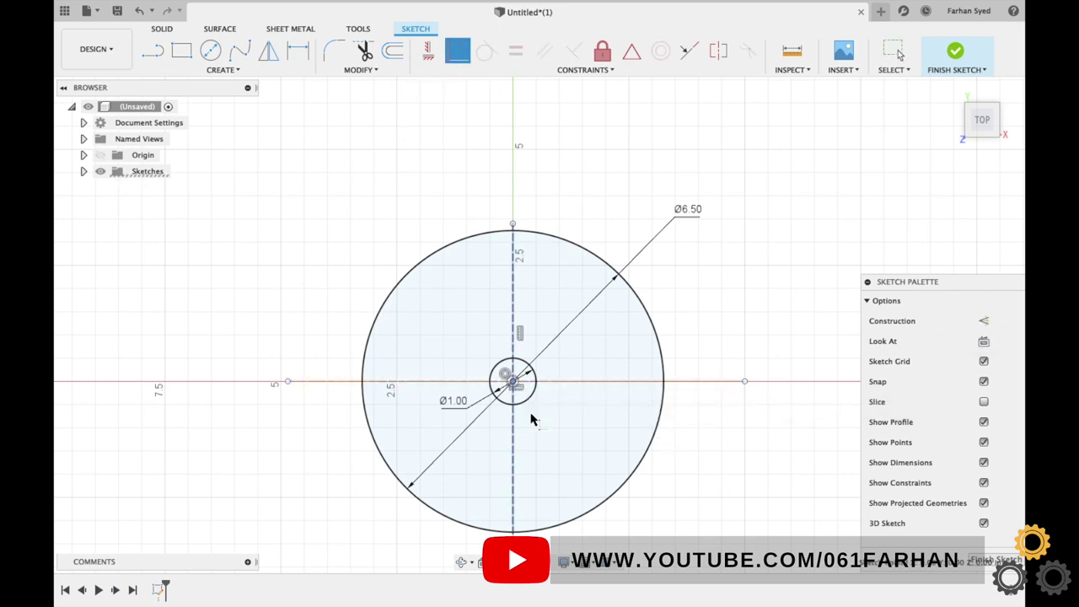
key("Escape")
left_click_drag(699, 381, 701, 347)
left_click(457, 51)
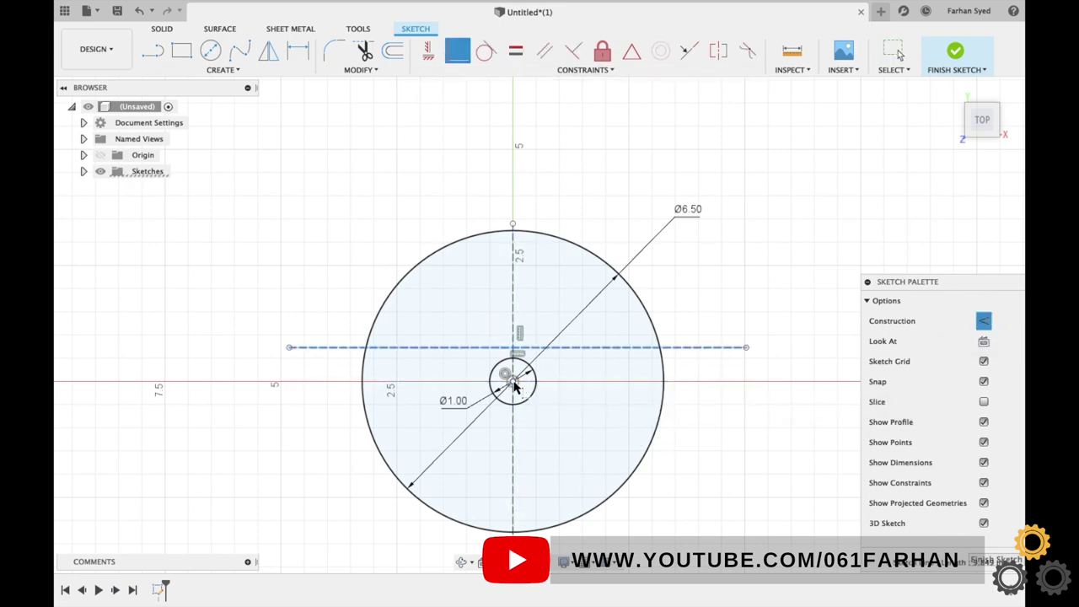
left_click(513, 381)
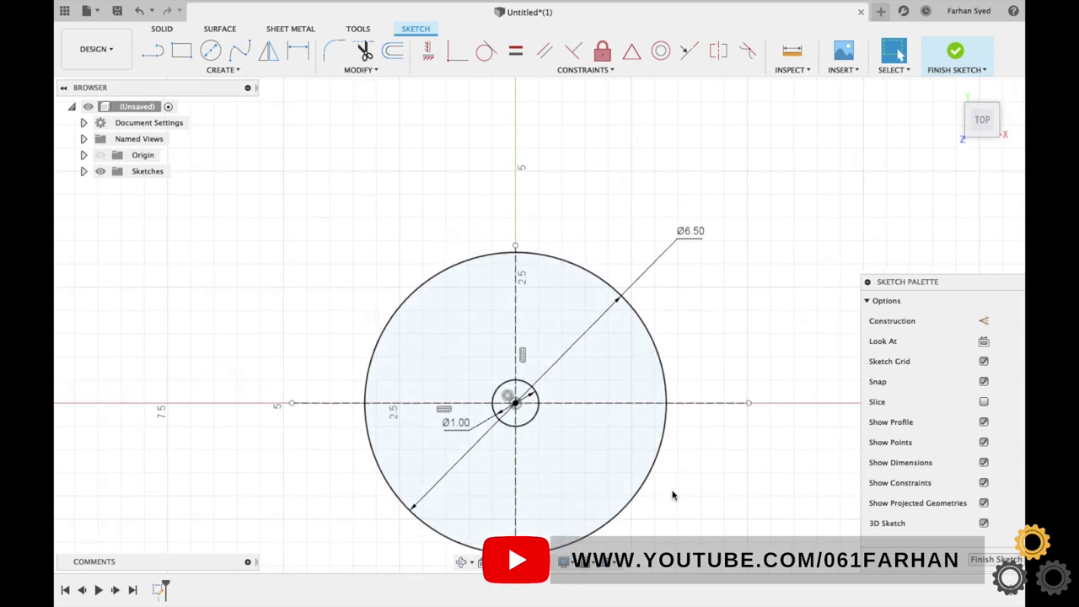
- Sketch a third, smaller circle overlapping the lower-right edge of the 6.5 in circle
scroll(691, 517, "up", 1)
scroll(690, 517, "up", 1)
middle_click_drag(690, 517, 672, 431, "shift")
left_click(980, 109)
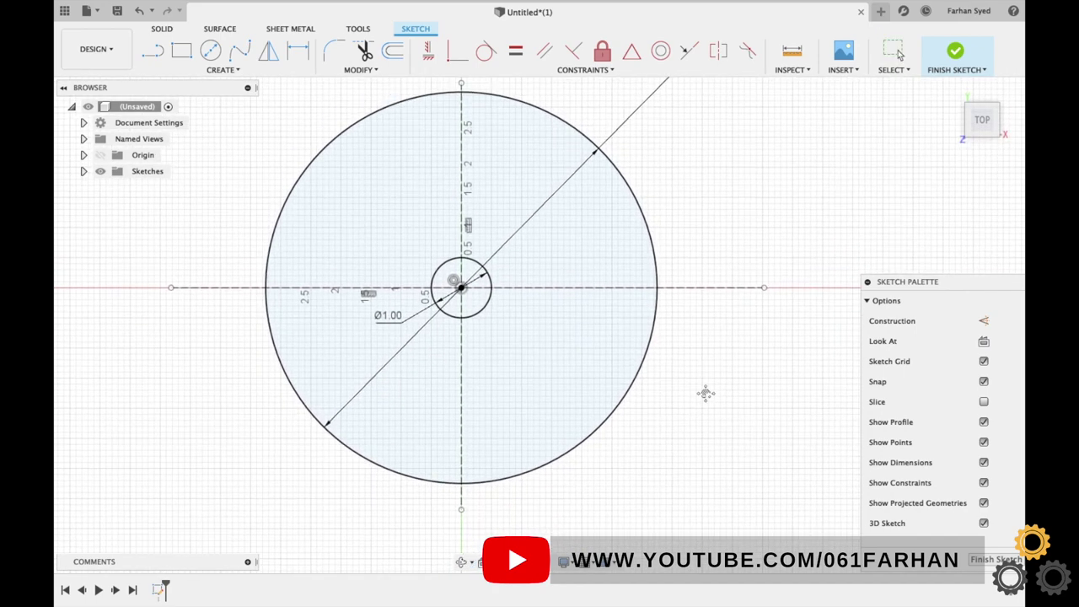
key("c")
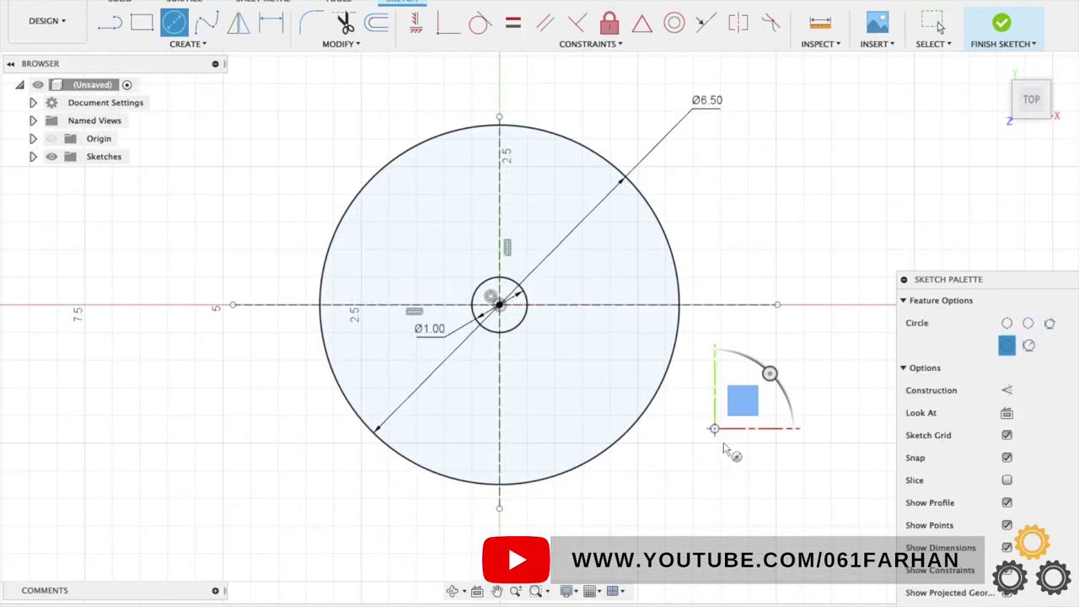
left_click(714, 428)
left_click(766, 481)
key("Escape")
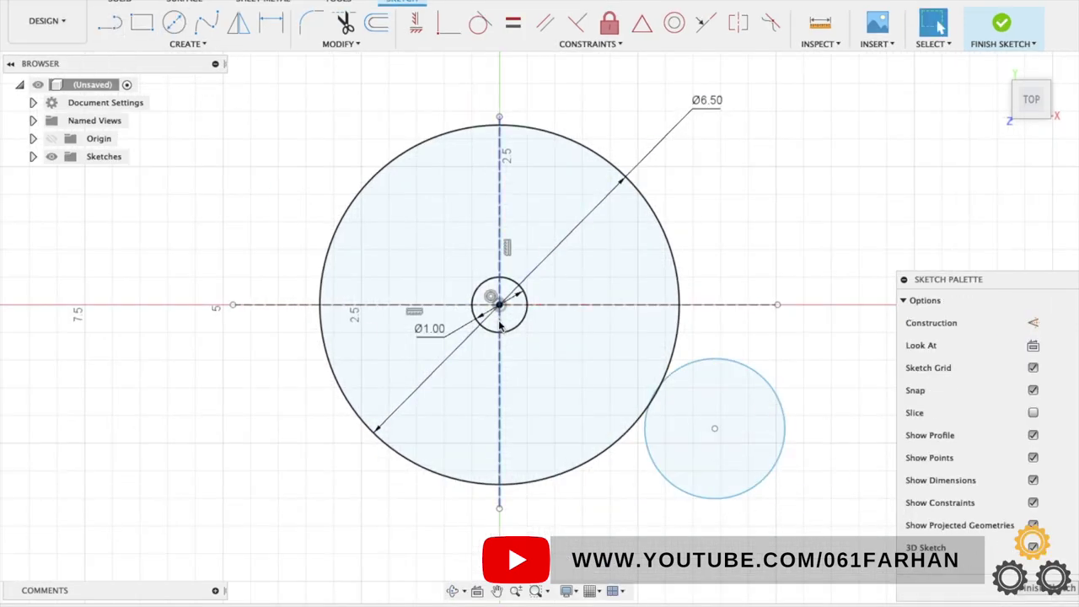
- Dimension the diameter of the lower-right circle as 1.328*2 in
key("d")
left_click(775, 386)
left_click(790, 341)
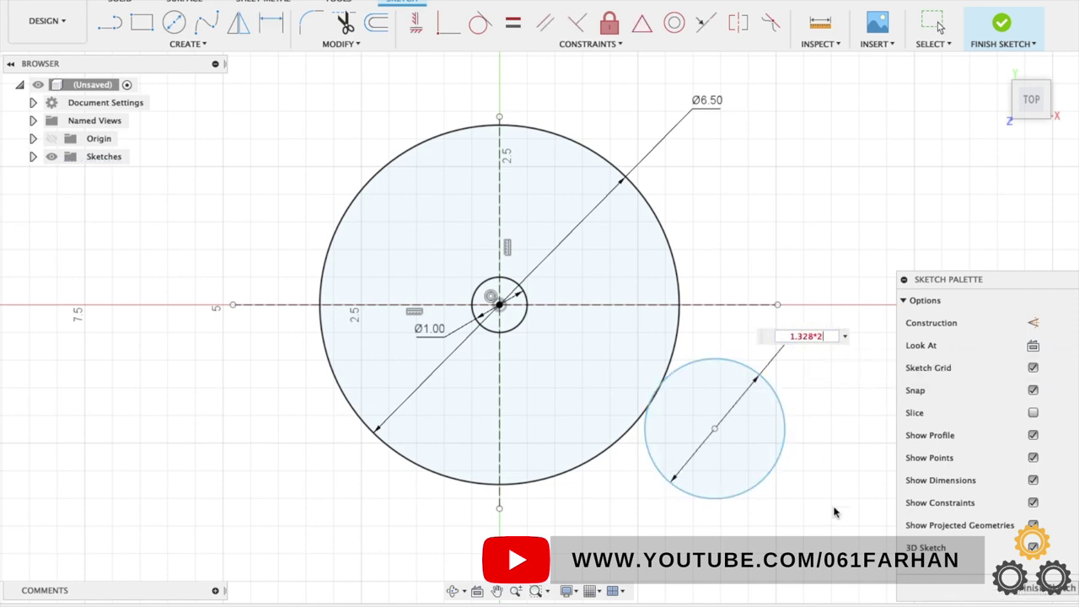
type("1.328*2")
key("Return")
- Draw an angled construction line from the origin to a point near the centre of the lower-right circle
left_click(109, 23)
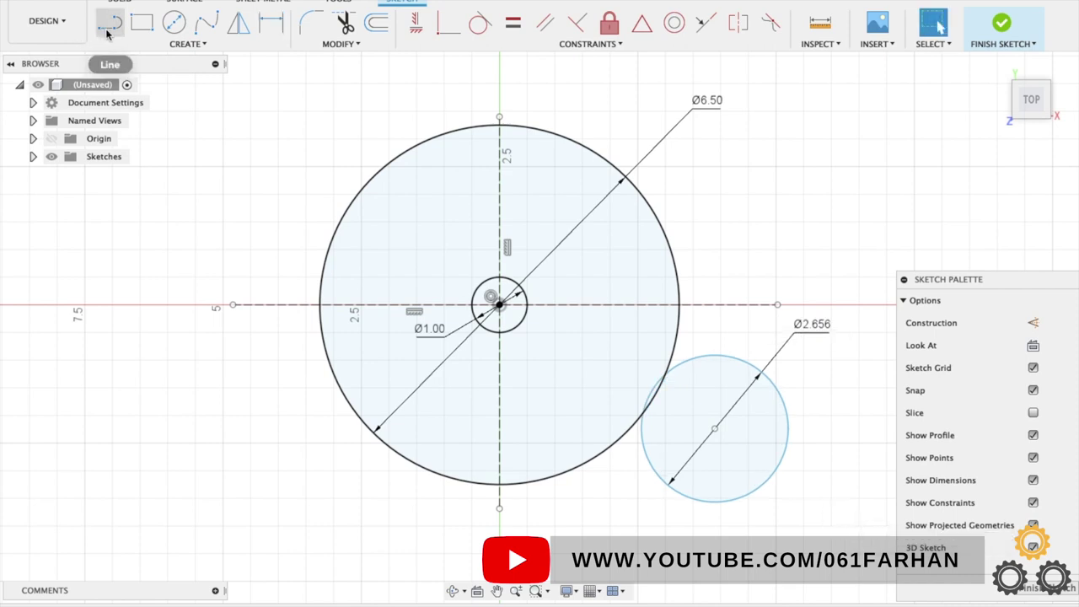
left_click(500, 305)
left_click(722, 455)
key("Escape")
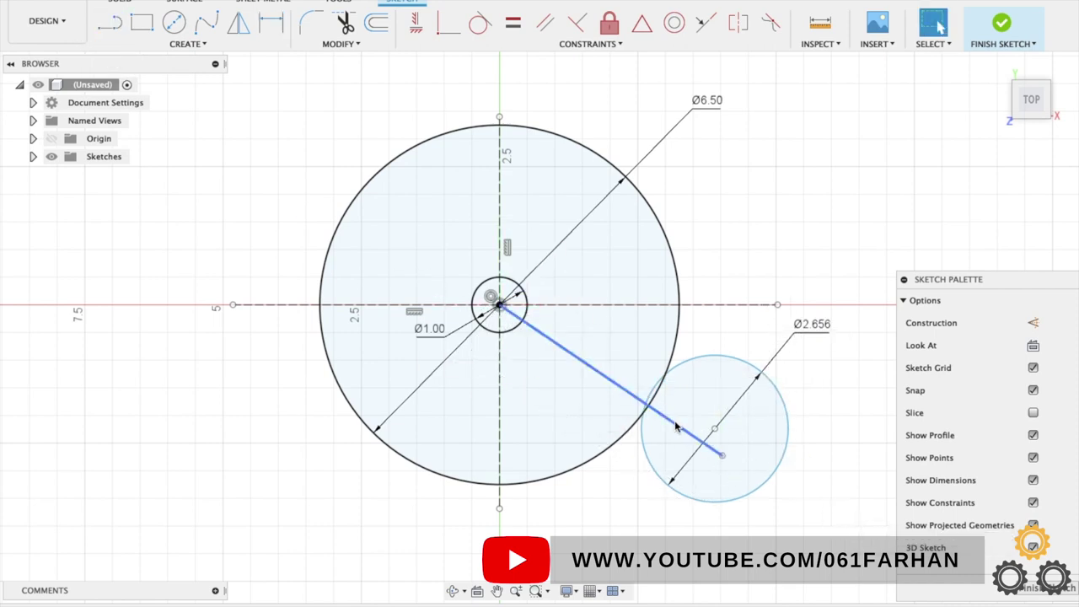
left_click(1033, 323)
key("Escape")
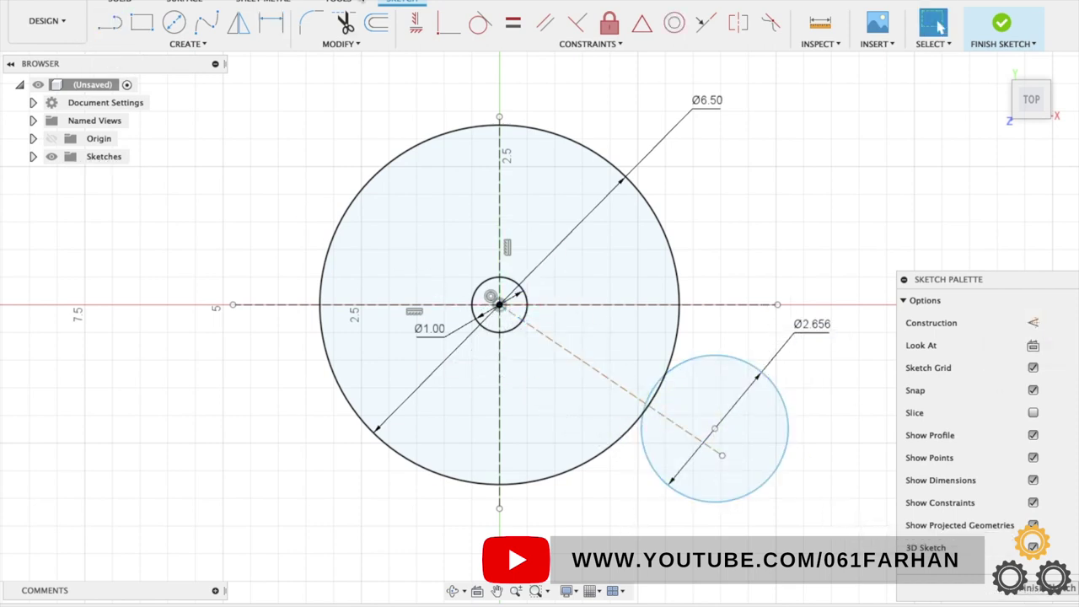
- Constrain the centre of the lower-right circle to lie on the angled construction line
left_click(448, 23)
left_click(714, 429)
left_click(698, 439)
key("Escape")
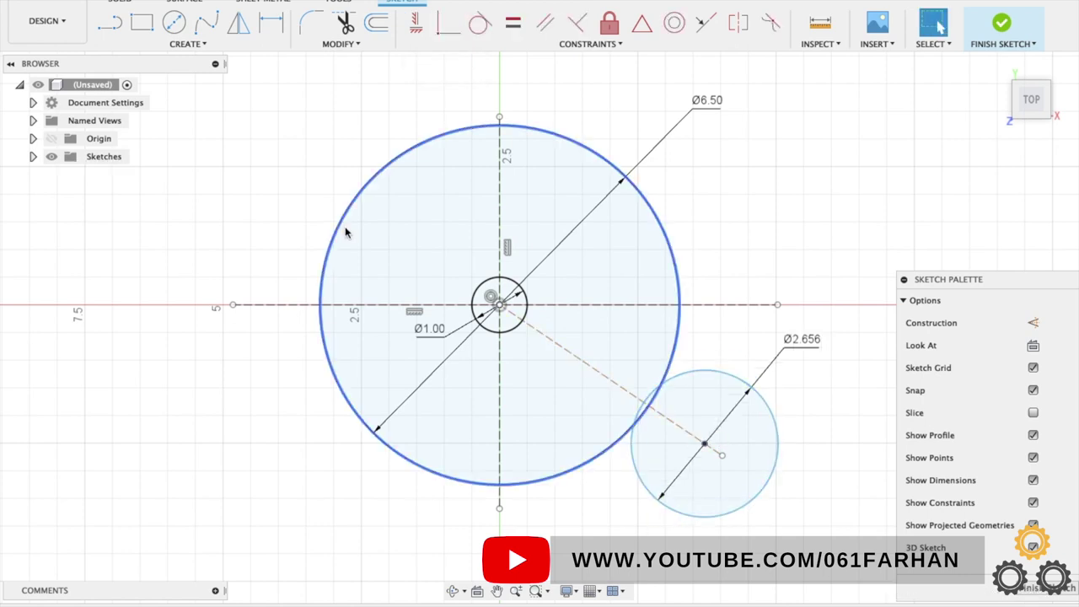
left_click(265, 25)
left_click(721, 376)
key("Escape")
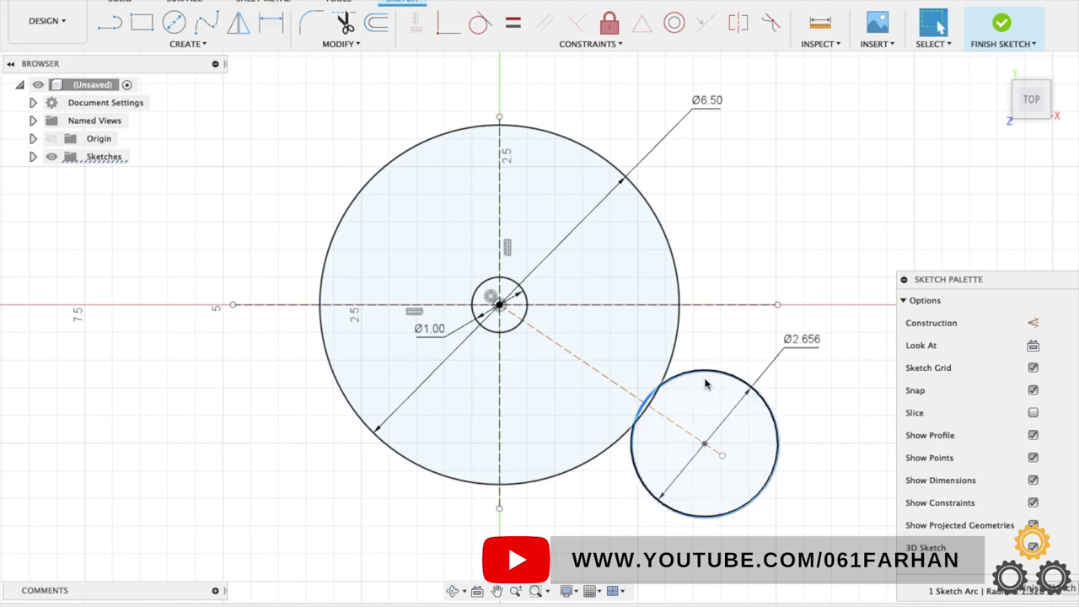
- Set the distance between the origin and the centre of the lower-right circle to 4.228 in
left_click(268, 27)
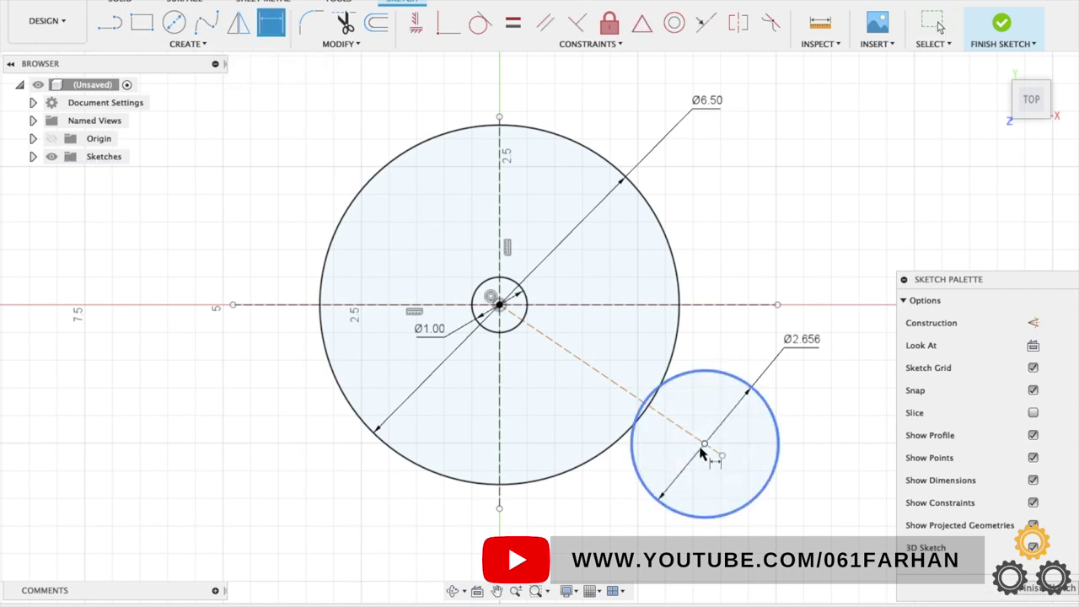
left_click(500, 353)
left_click(449, 448)
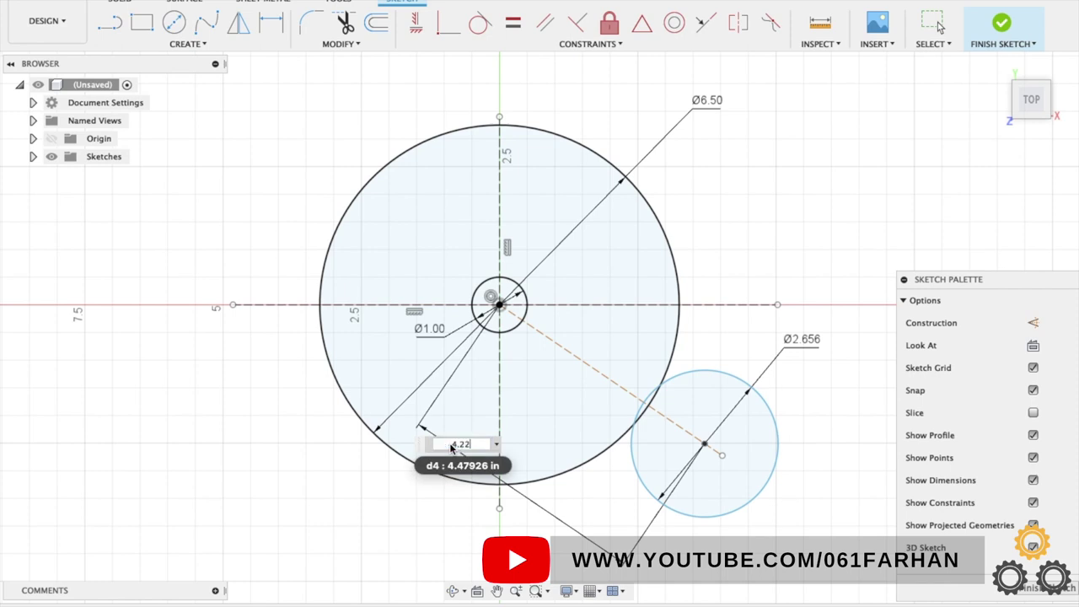
type("4.228")
key("Return")
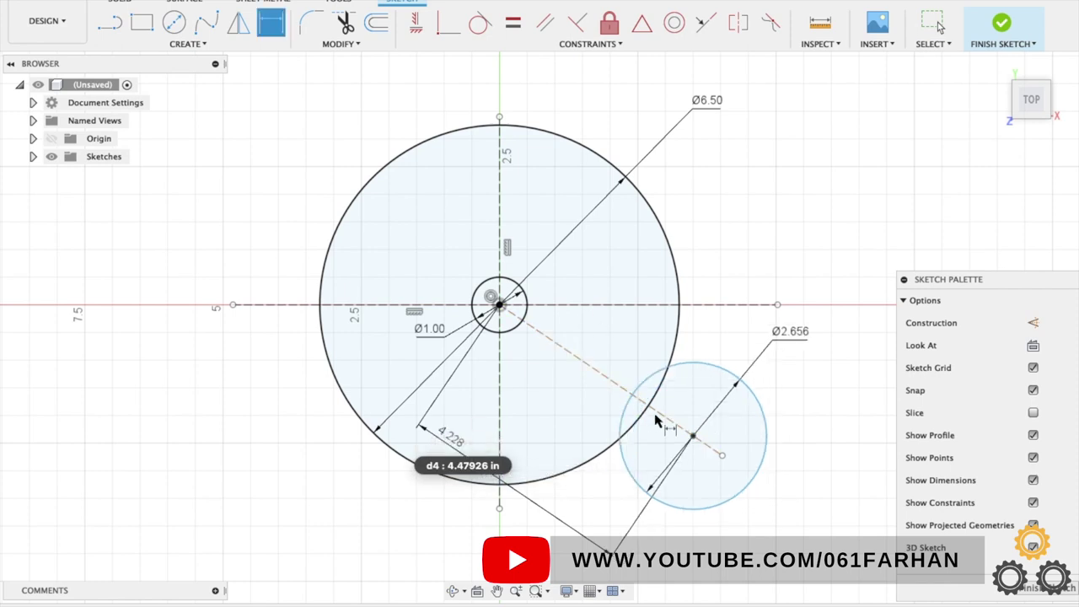
- Dimension the angle between the angled and horizontal construction lines as 22.3 degrees
left_click(653, 417)
left_click(722, 305)
left_click(853, 379)
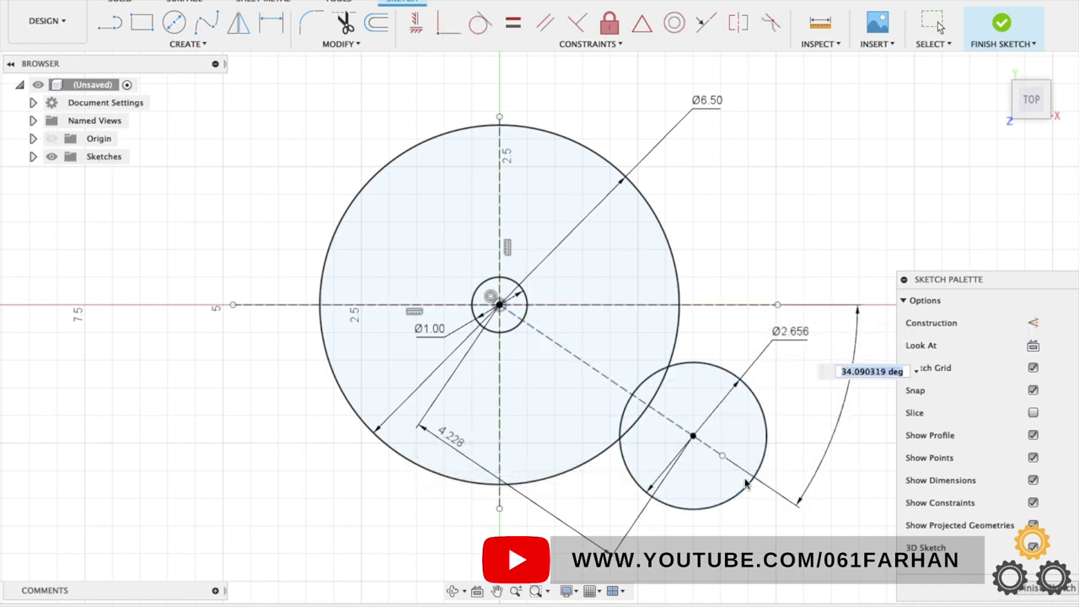
key("Return")
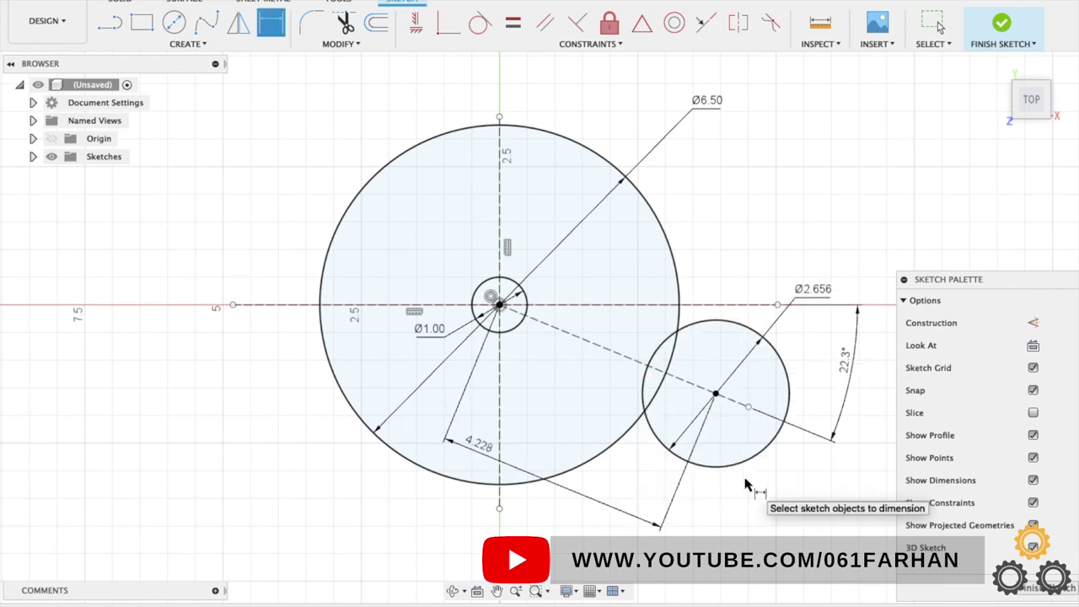
key("Escape")
- Sketch a centre-to-centre slot along the horizontal construction line, from near the inner circle to beyond the outer circle
left_click(173, 46)
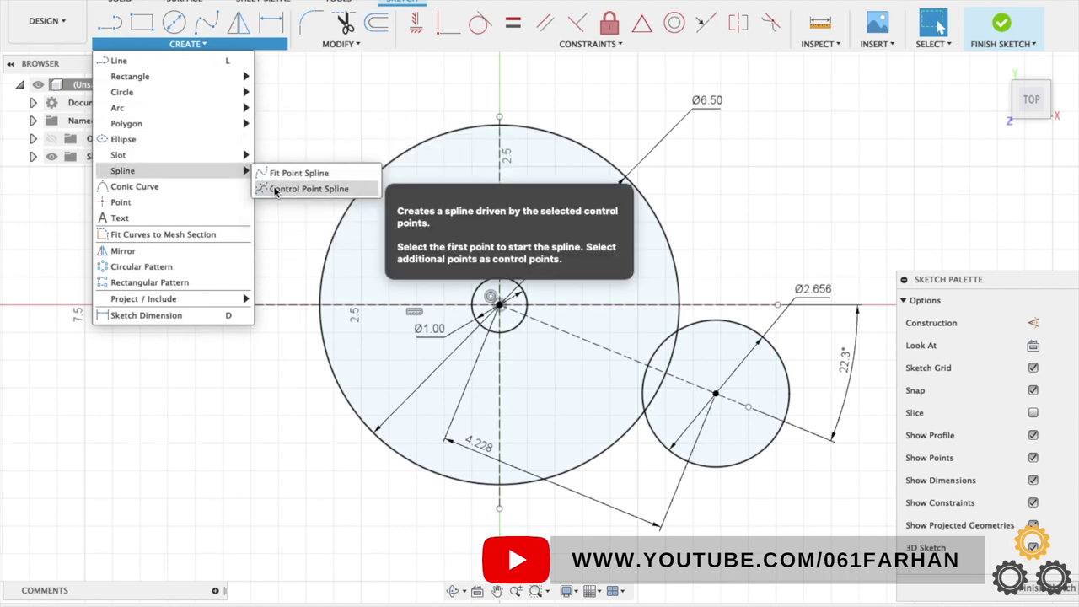
mouse_move(234, 158)
left_click(291, 189)
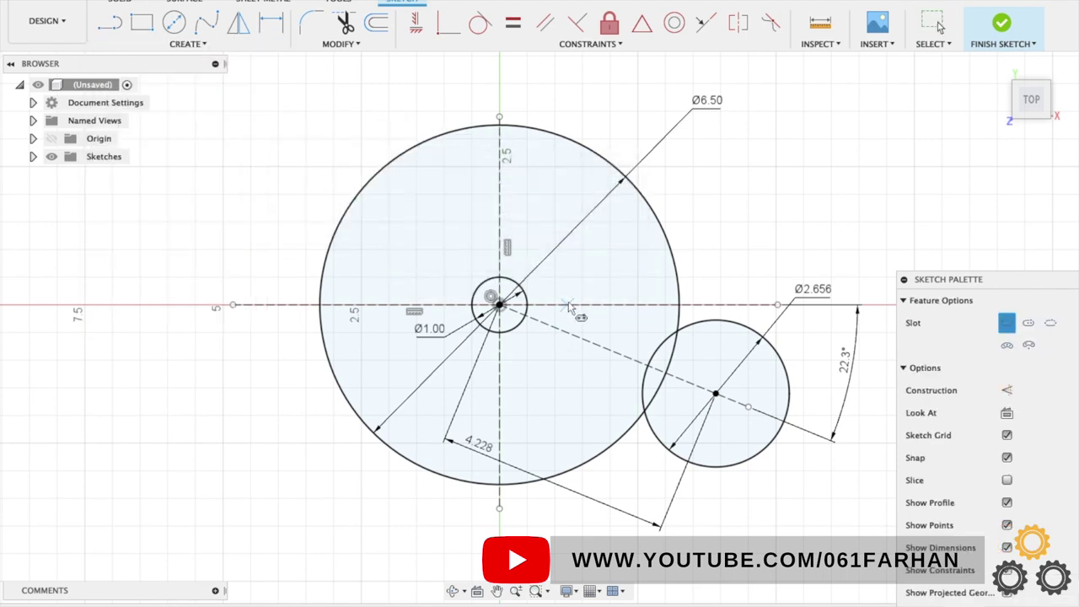
left_click(567, 304)
left_click(747, 304)
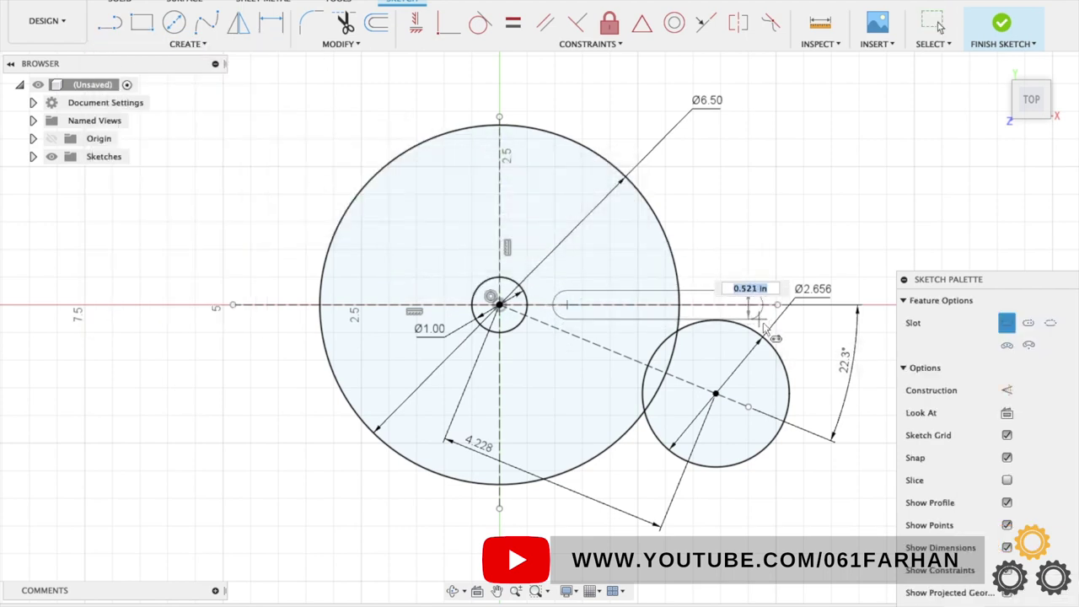
left_click(764, 328)
- Set the radius of the slot's rounded end to 0.25 in
key("d")
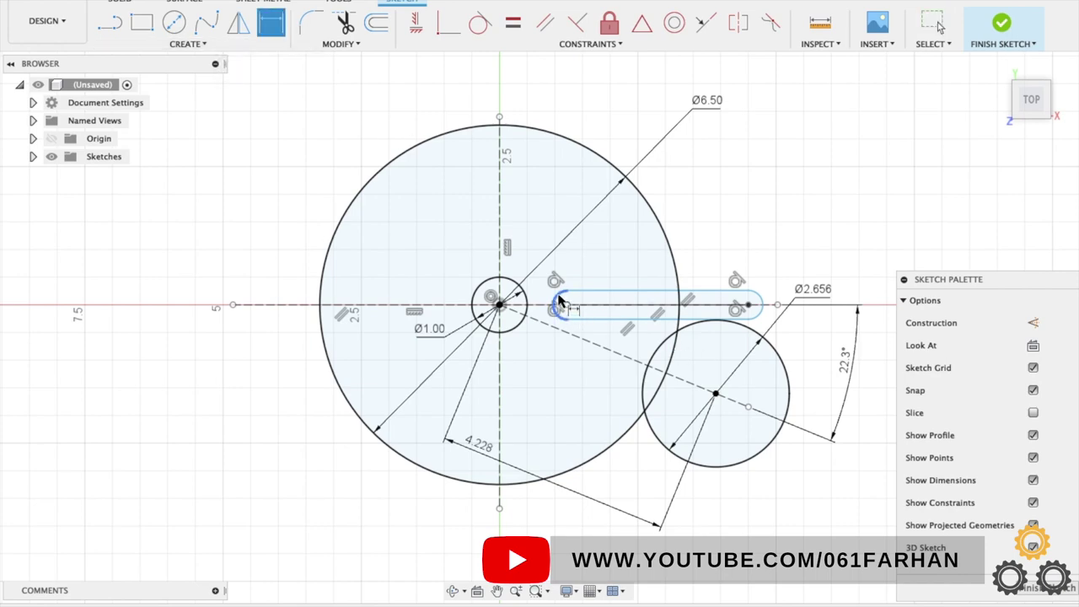
left_click(559, 301)
left_click(628, 279)
type("0.25")
key("Return")
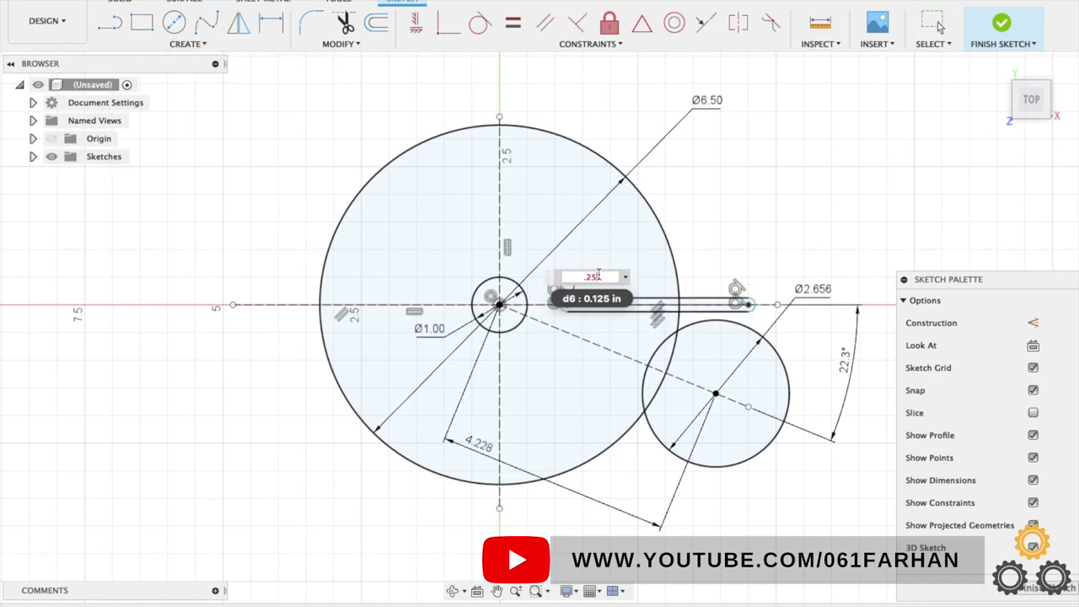
key("Escape")
scroll(634, 320, "up", 3)
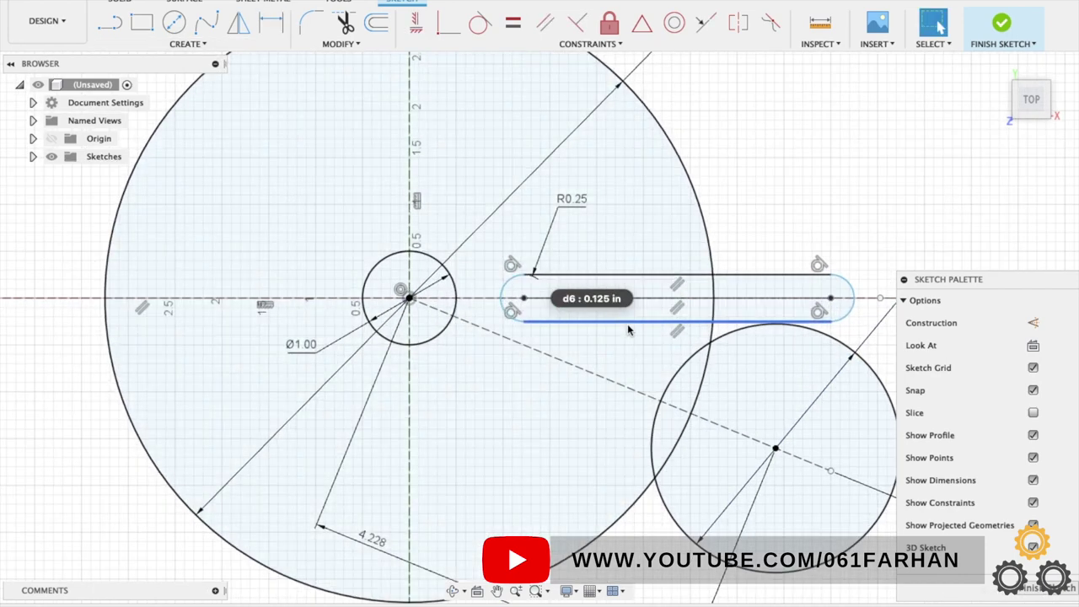
- Dimension the horizontal distance between the origin and the slot's inner arc centre as 1.625 in
scroll(541, 313, "down", 1)
left_click(271, 26)
left_click(557, 313)
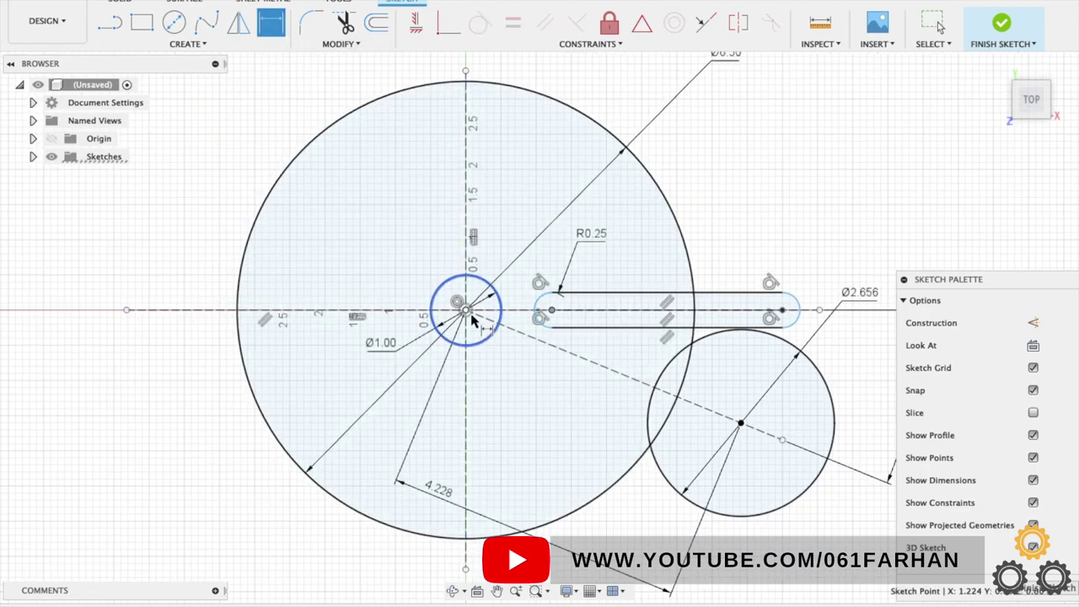
left_click(467, 310)
scroll(506, 488, "down", 2)
left_click(511, 553)
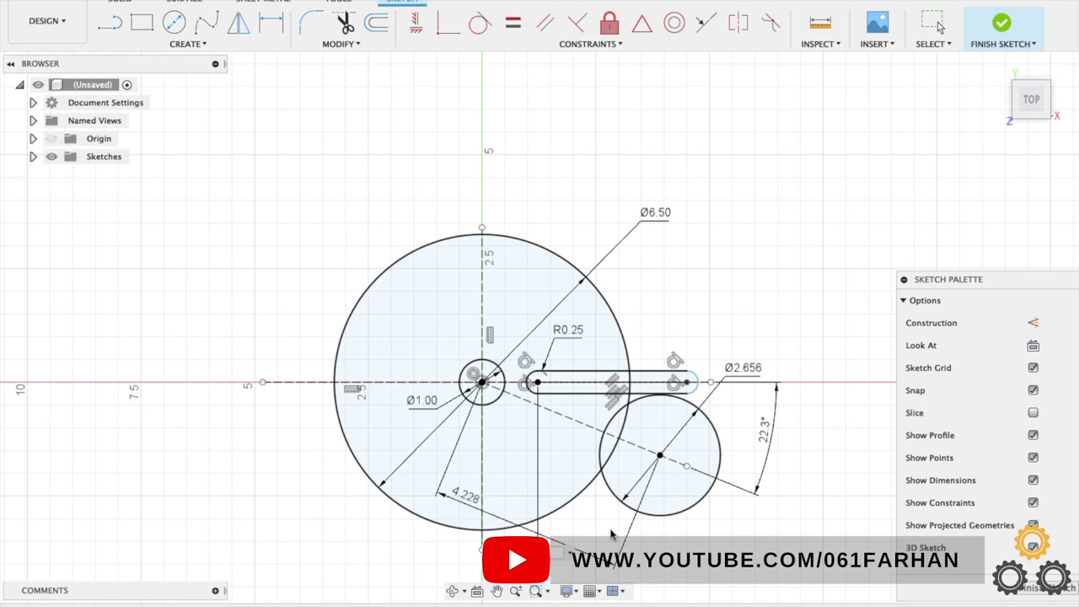
key("Return")
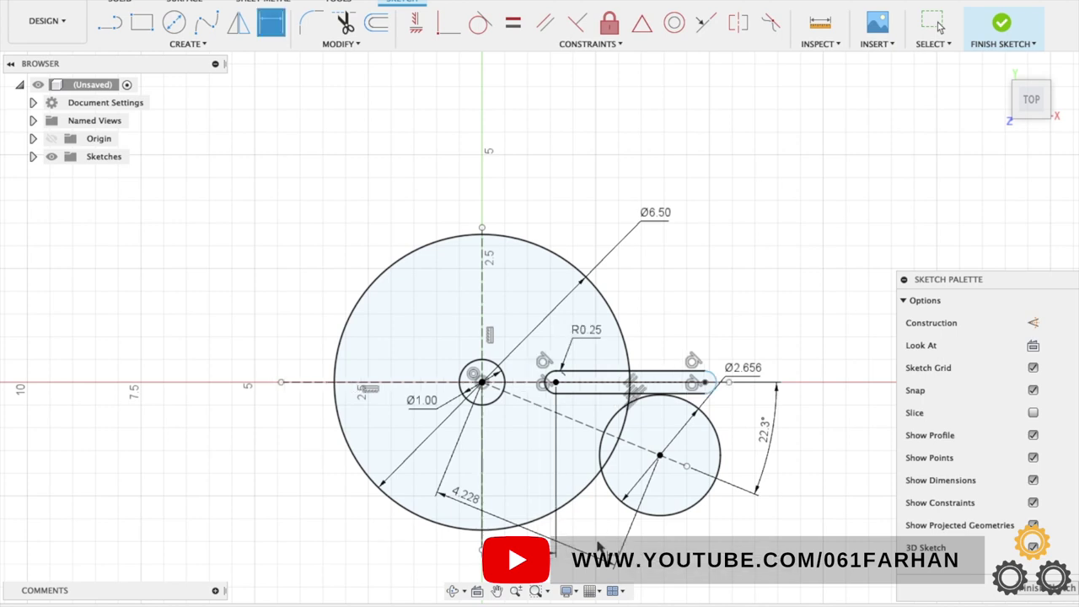
key("Escape")
- Slide the horizontal construction line slightly along its own axis and deselect it
left_click_drag(301, 382, 291, 383)
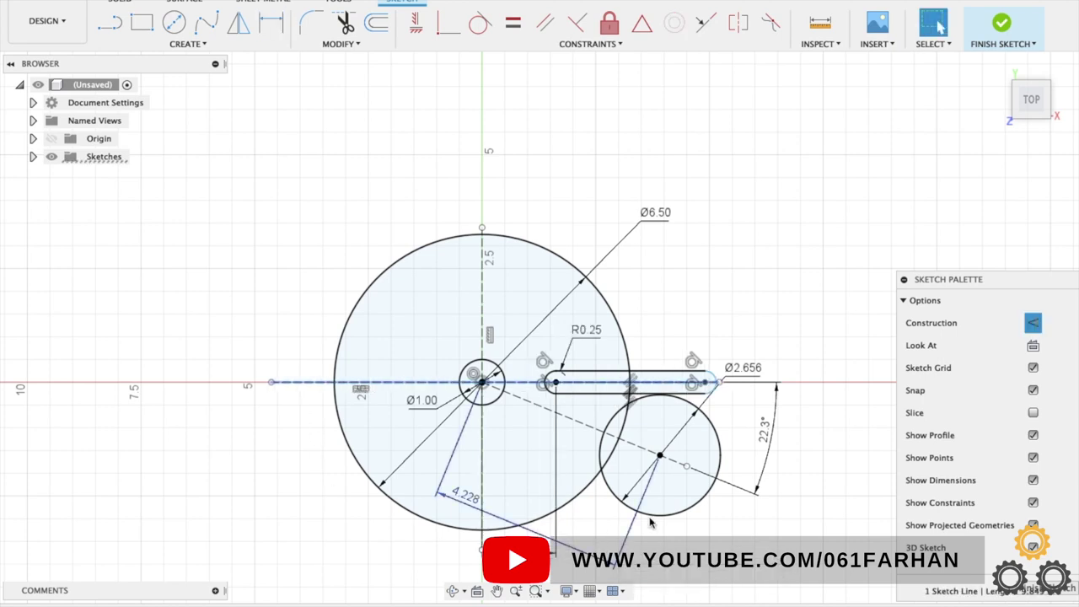
left_click(712, 566)
left_click(290, 382)
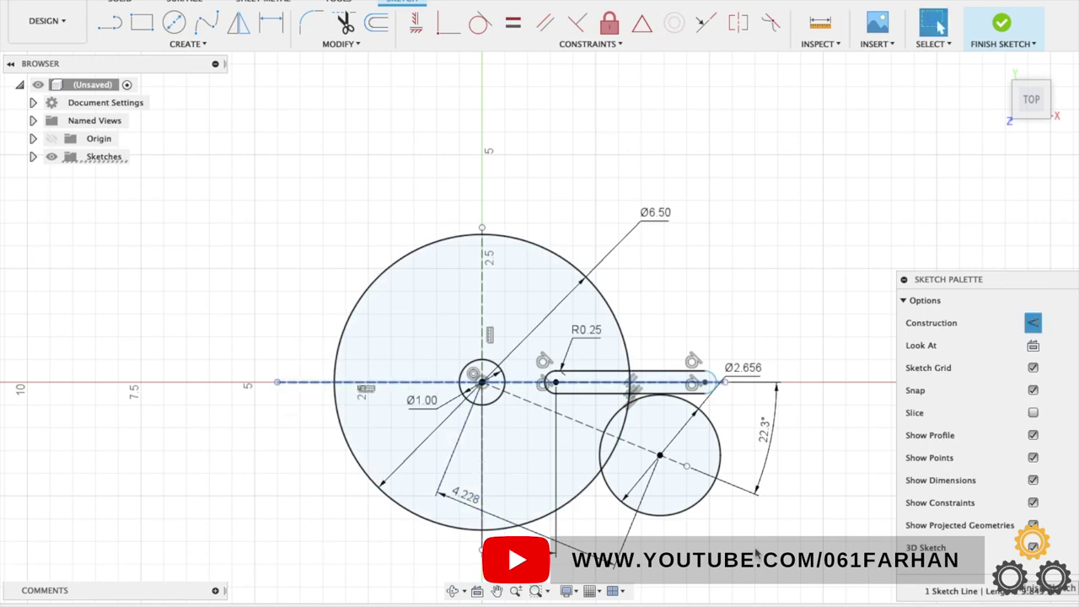
left_click(755, 553)
- Start a sketch circular pattern with the edge cut-out circle and all the slot's lines and arcs as its objects
scroll(570, 369, "down", 2)
left_click(187, 44)
left_click(140, 267)
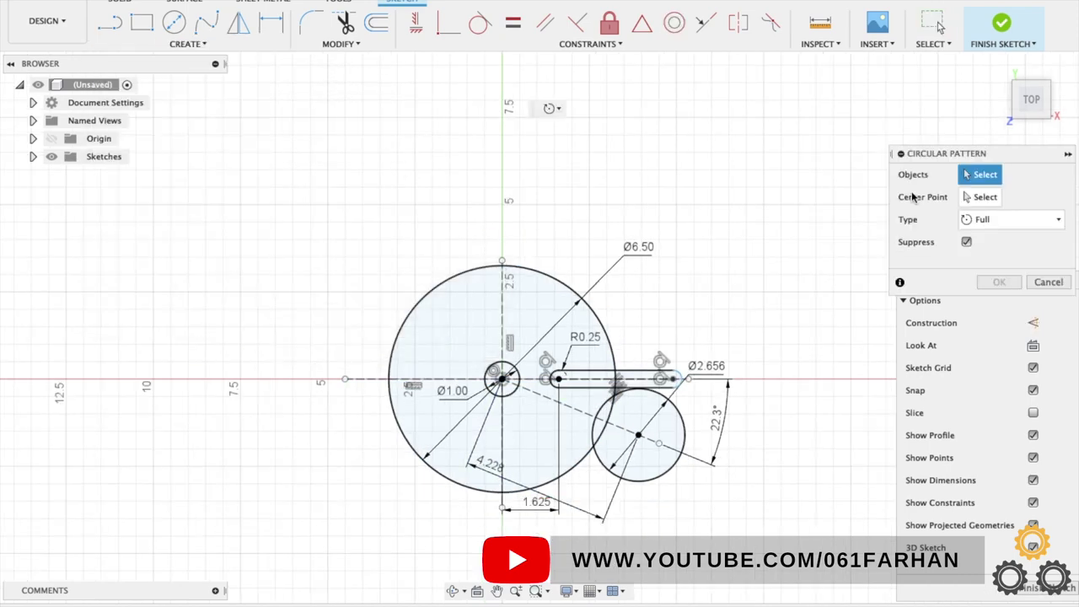
left_click(682, 444)
scroll(651, 463, "up", 3)
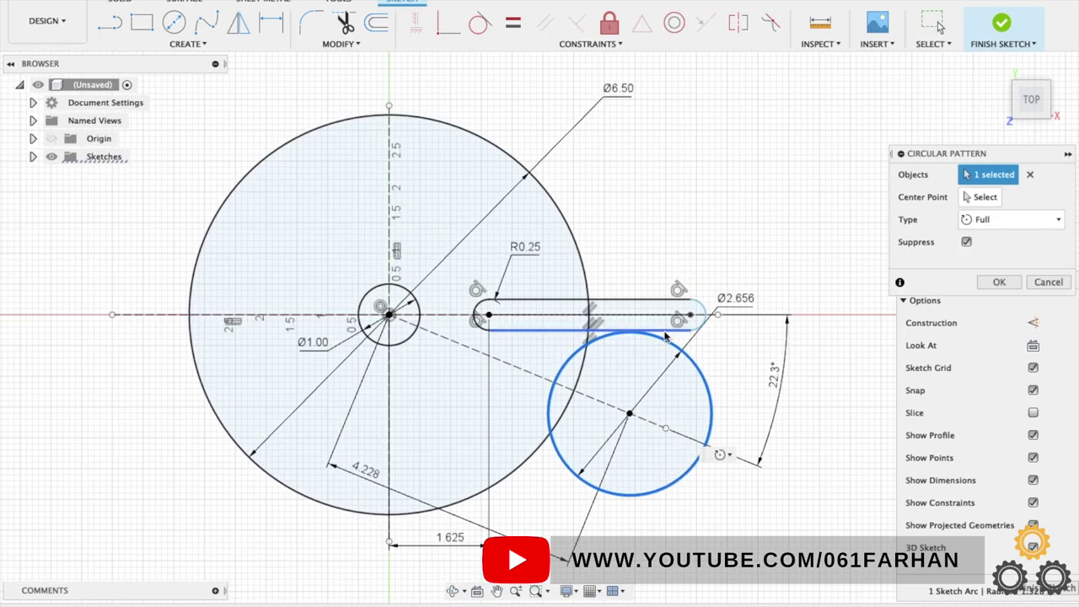
left_click(664, 332)
left_click(623, 300)
left_click(479, 326)
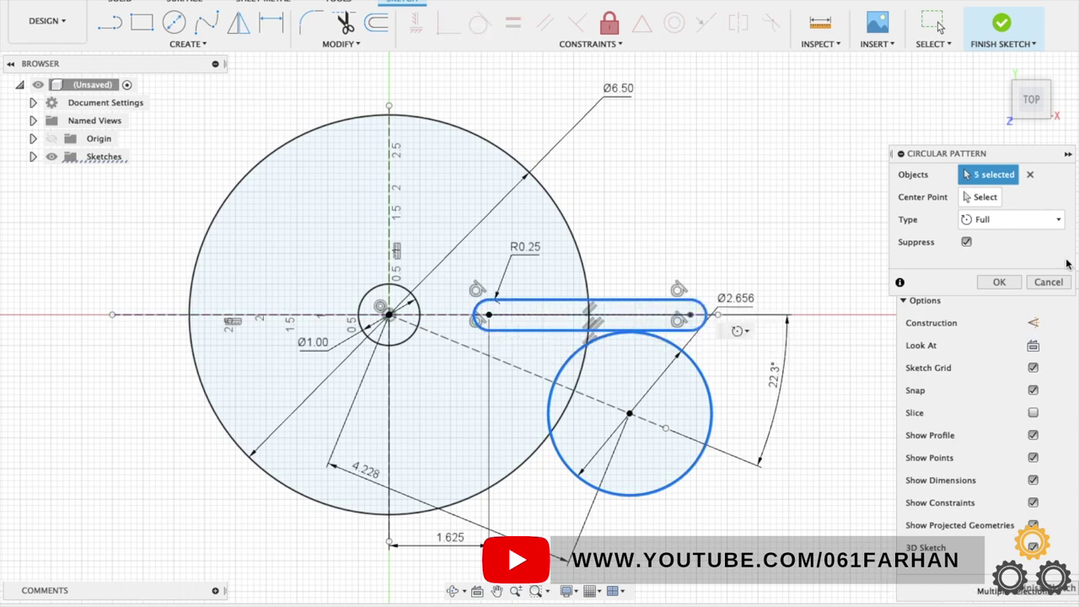
- Centre the circular pattern on the origin, set its quantity to 8 over the full circle, and create it
left_click(979, 198)
left_click(388, 315)
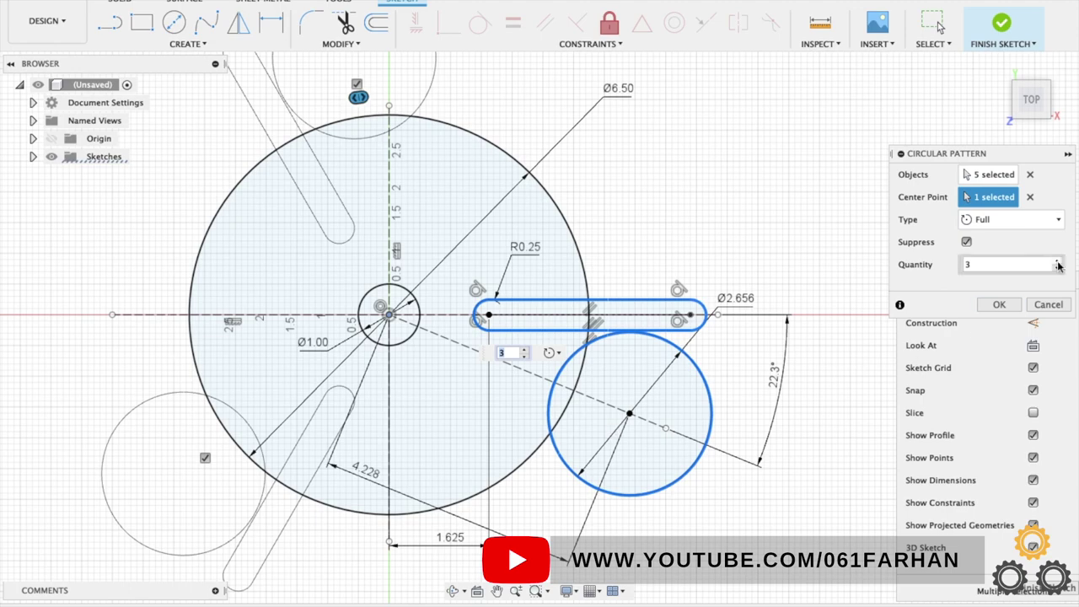
left_click(1058, 263)
left_click(1057, 262)
left_click(1057, 262)
left_click(1057, 262)
left_click(1056, 262)
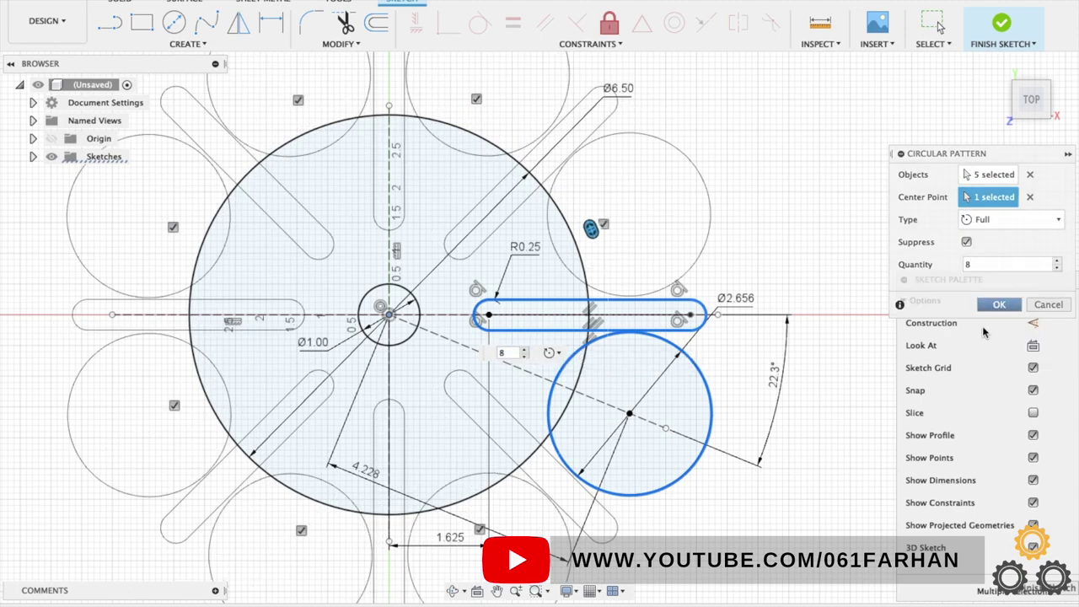
left_click(999, 304)
- Finish the sketch and extrude the slotted wheel profile 0.50 in as a new body
scroll(740, 375, "down", 2)
scroll(738, 383, "down", 3)
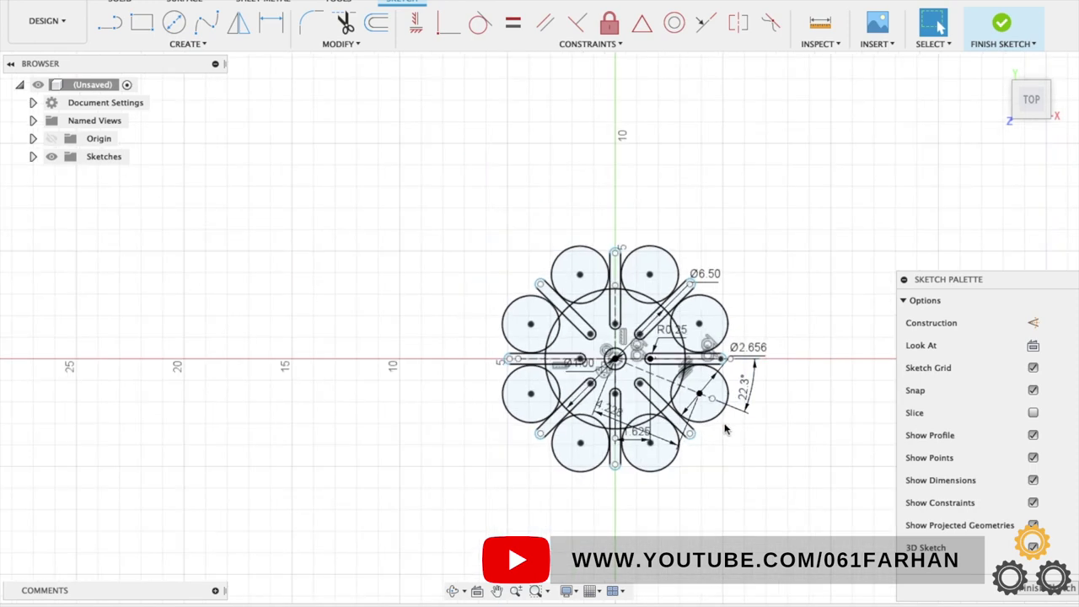
scroll(725, 435, "up", 4)
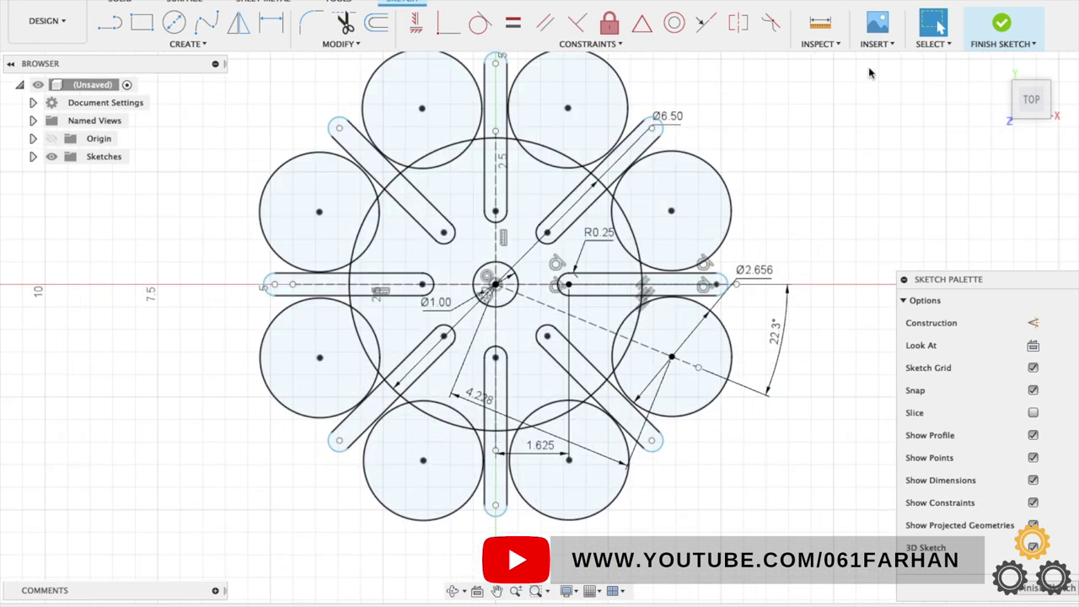
left_click(1001, 30)
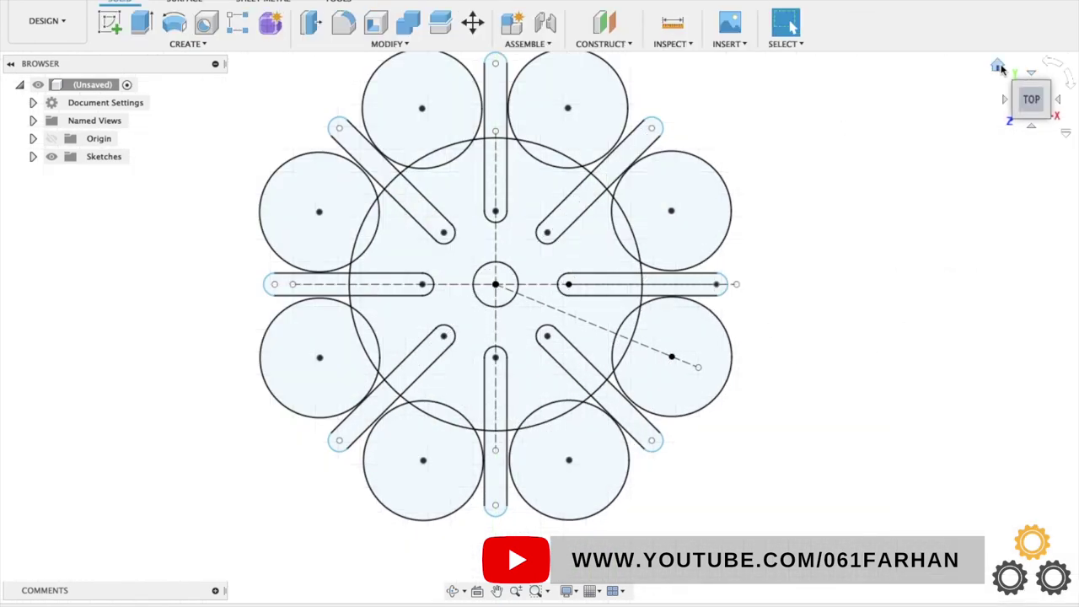
left_click(999, 66)
left_click(142, 23)
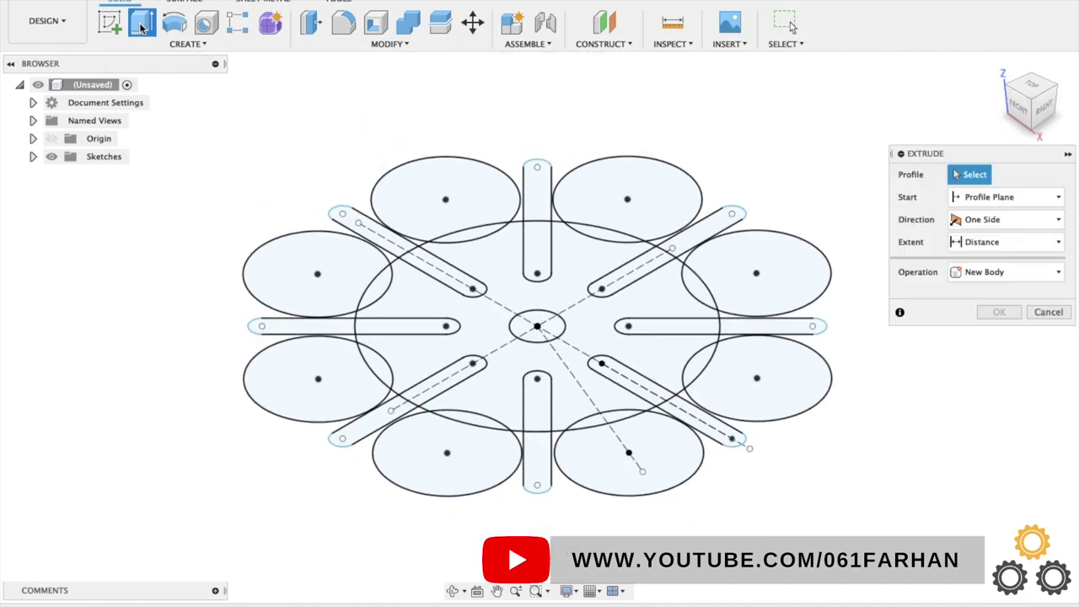
left_click(551, 288)
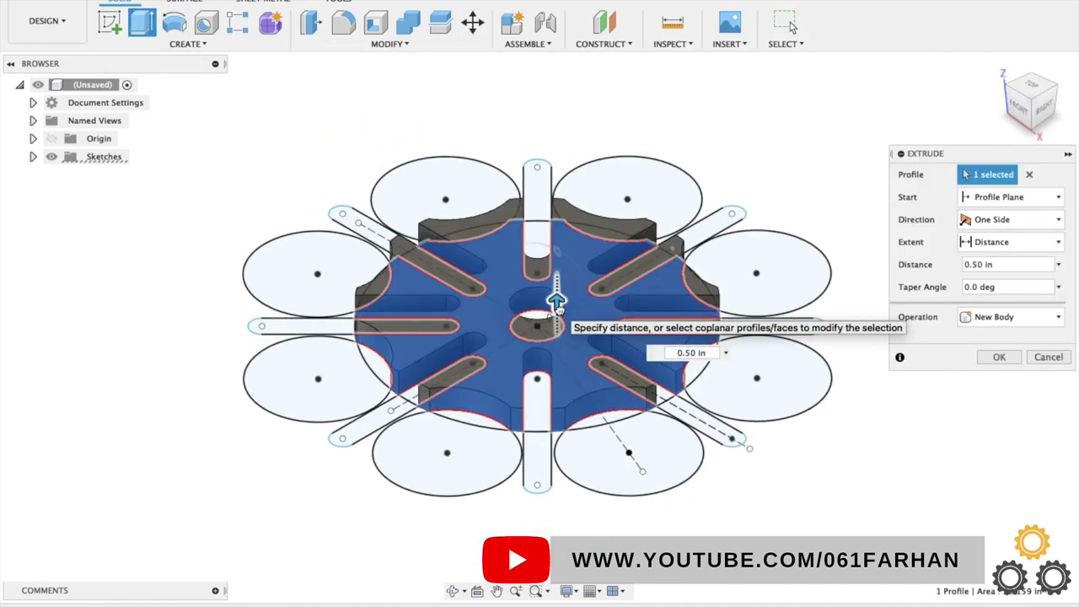
left_click(992, 357)
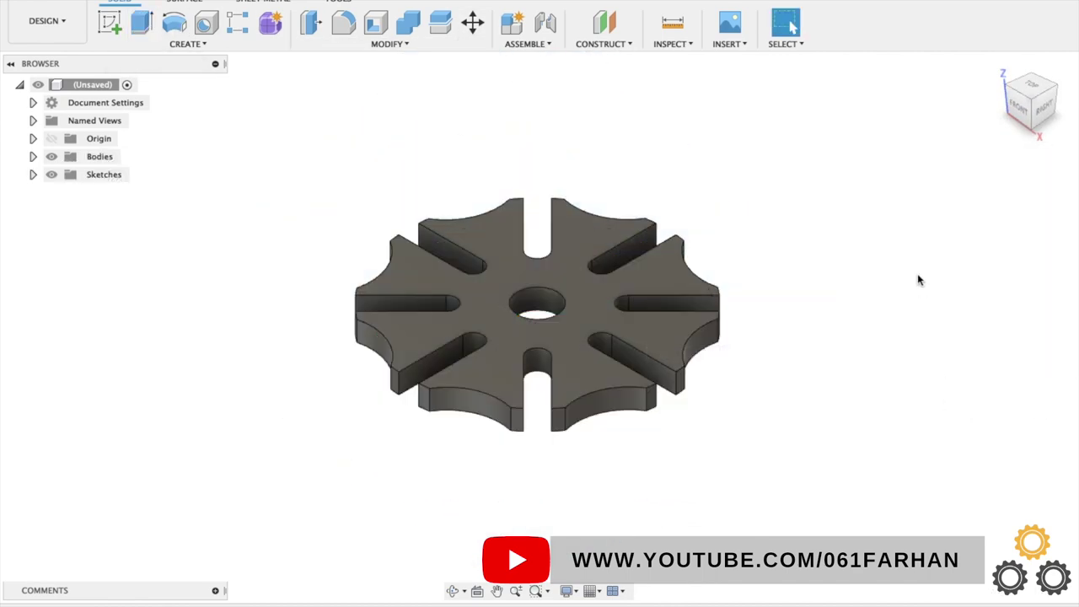
- Shell the wheel from its bottom face with an inside thickness of 0.08 in
left_click(377, 25)
middle_click_drag(809, 368, 783, 303, "shift")
left_click(570, 289)
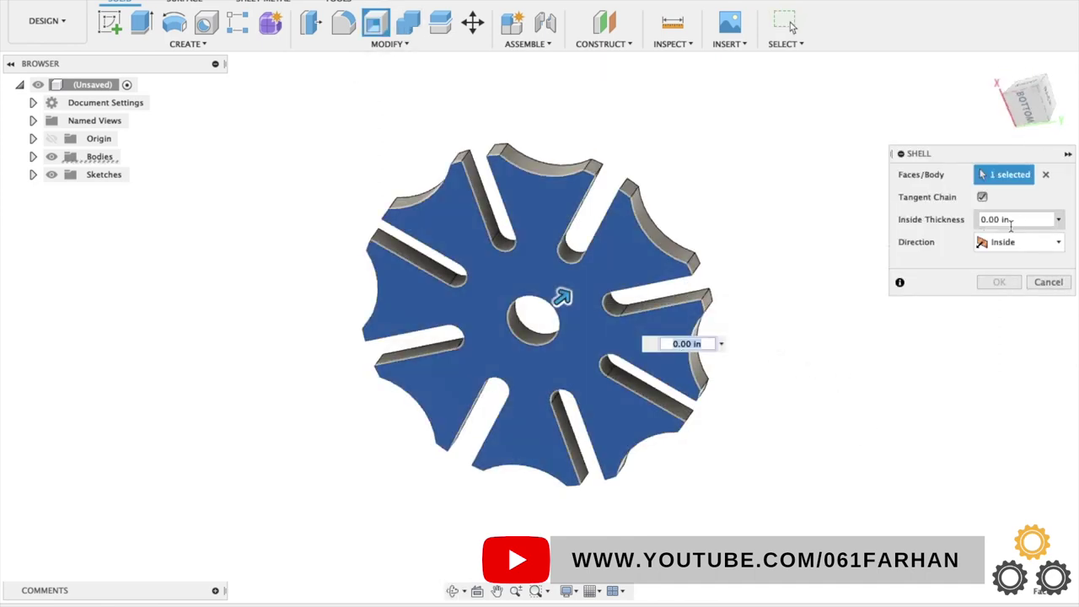
type("0.08")
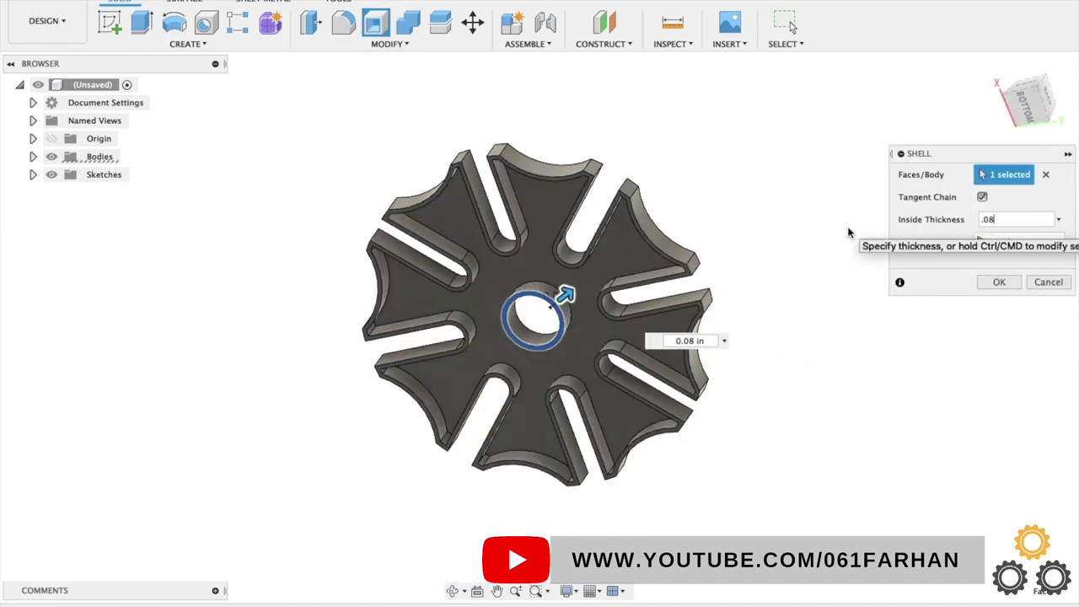
key("Return")
- Start a sketch on the wheel's top face and draw a circle about 1.89 in in diameter, concentric with the central hole
left_click(998, 72)
left_click(110, 22)
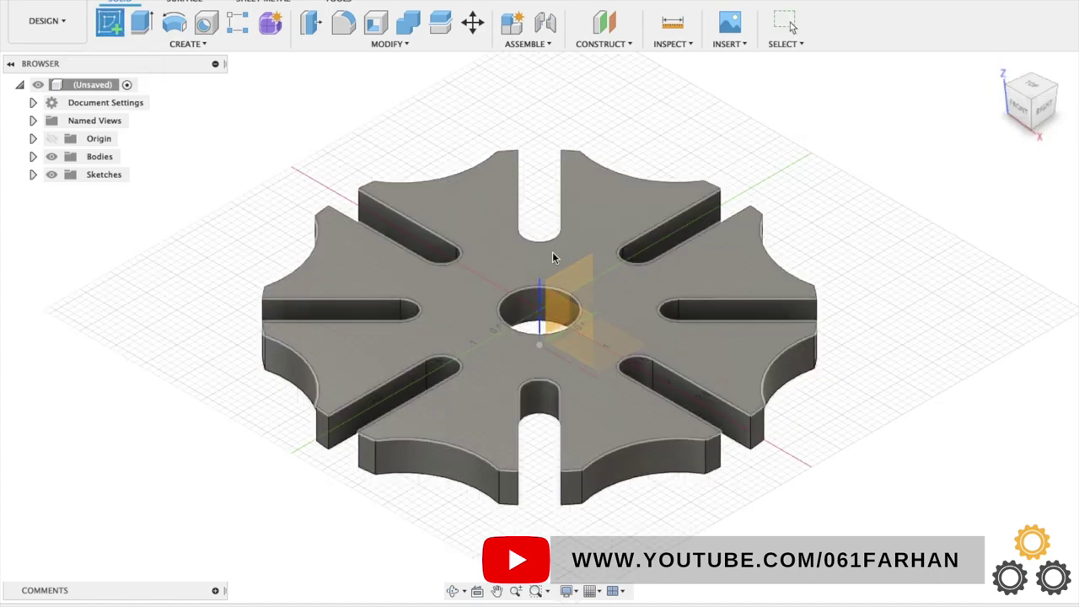
left_click(360, 360)
left_click(1030, 85)
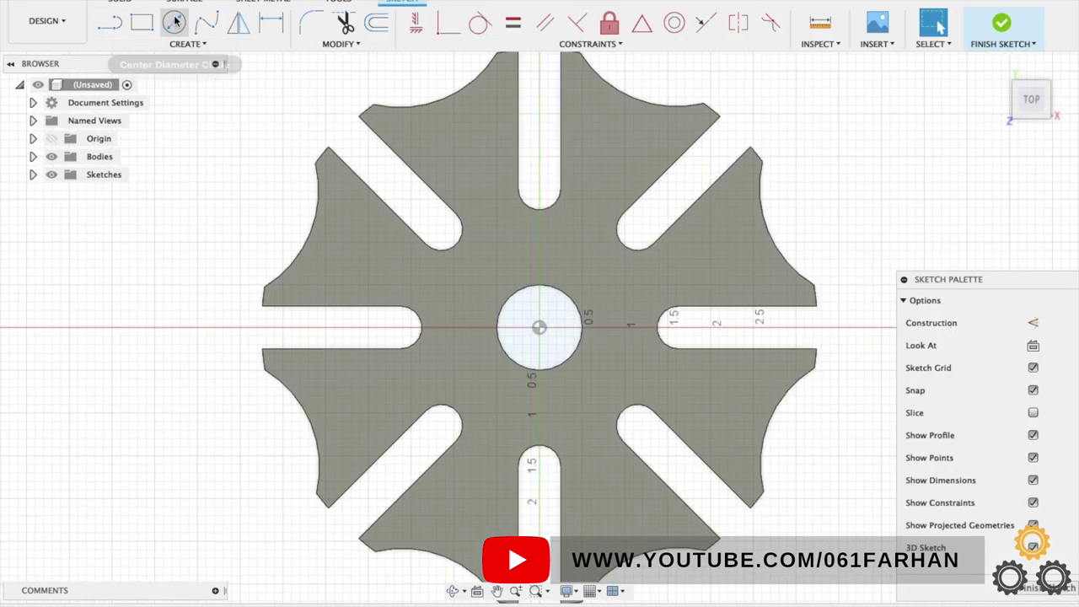
left_click(173, 22)
left_click(539, 327)
left_click(581, 394)
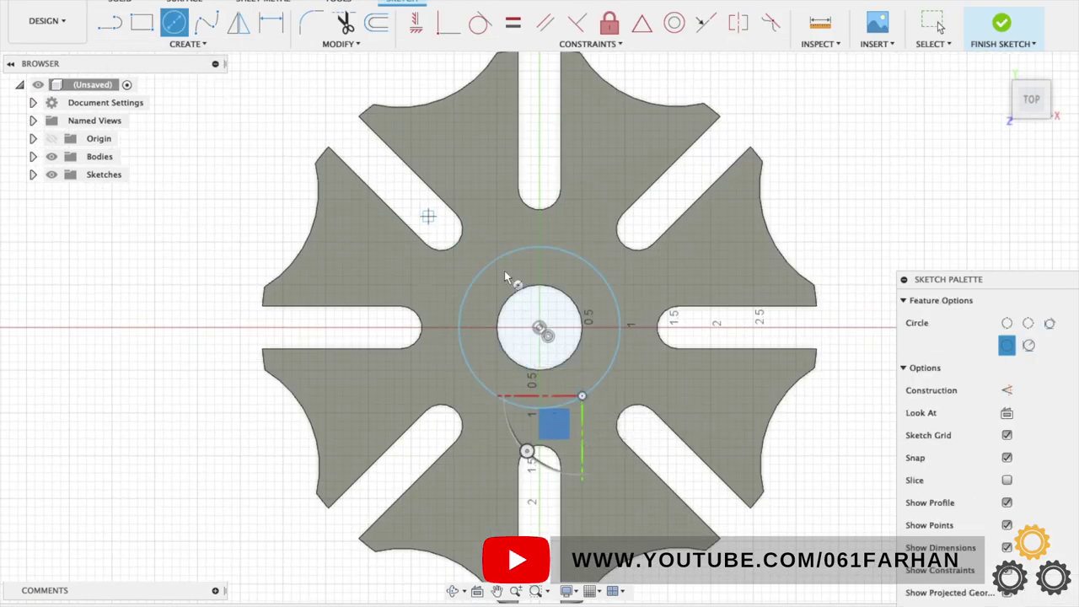
key("Escape")
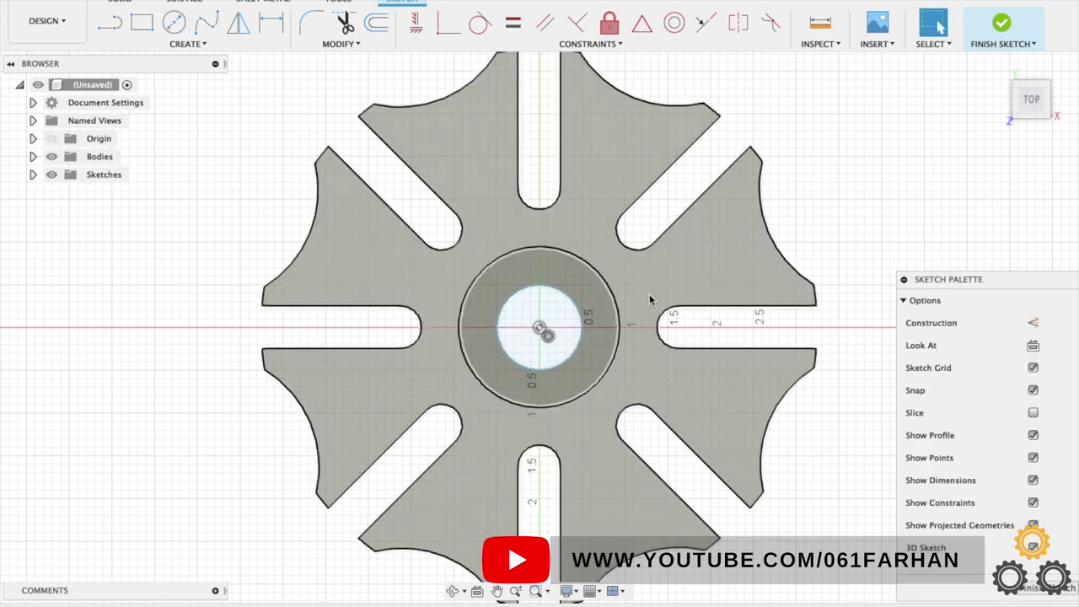
- Sketch a three-line keyway outline about 0.22 in wide on the upper edge of the central hole
left_click(139, 31)
left_click(110, 26)
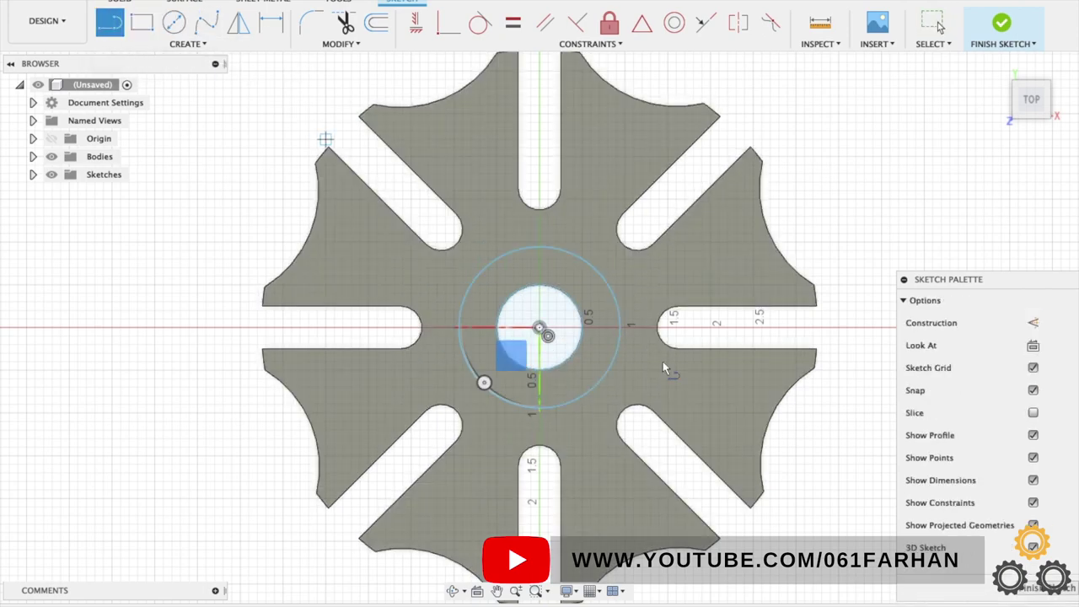
scroll(528, 279, "down", 4)
scroll(528, 280, "up", 6)
scroll(529, 279, "up", 2)
left_click(513, 296)
left_click(512, 265)
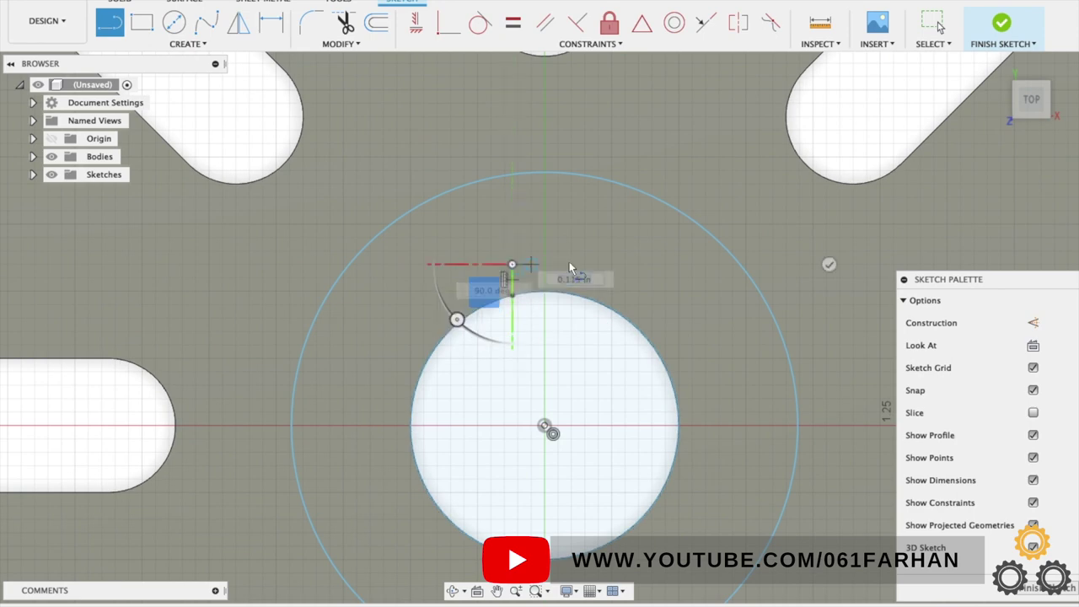
left_click(571, 265)
scroll(565, 279, "up", 5)
key("Escape")
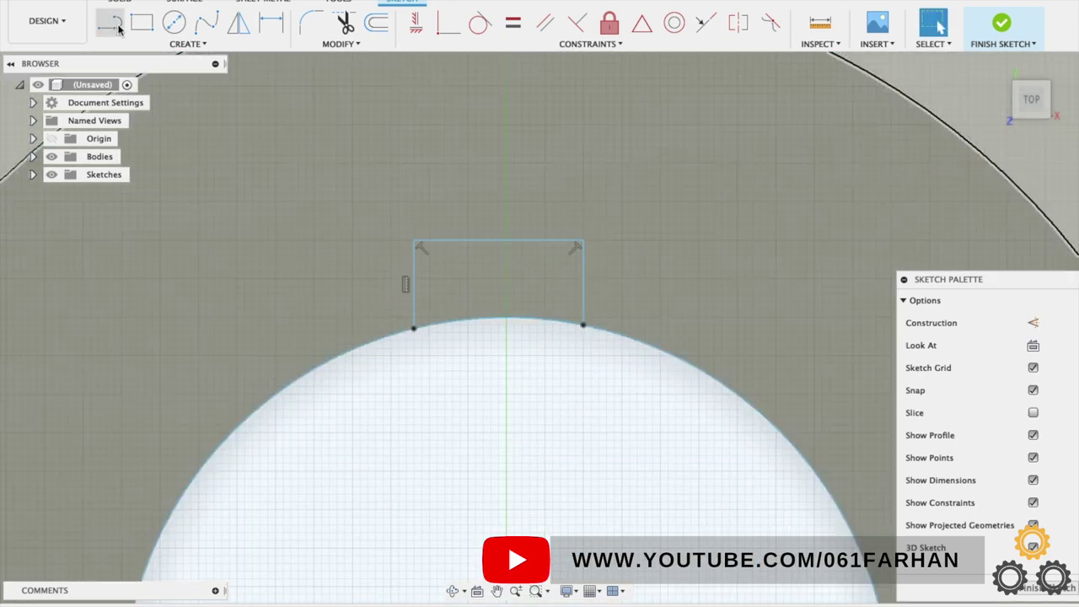
- Dimension the distance from the keyway's left side to the origin as 0.125 in
left_click(271, 22)
scroll(472, 309, "up", 2)
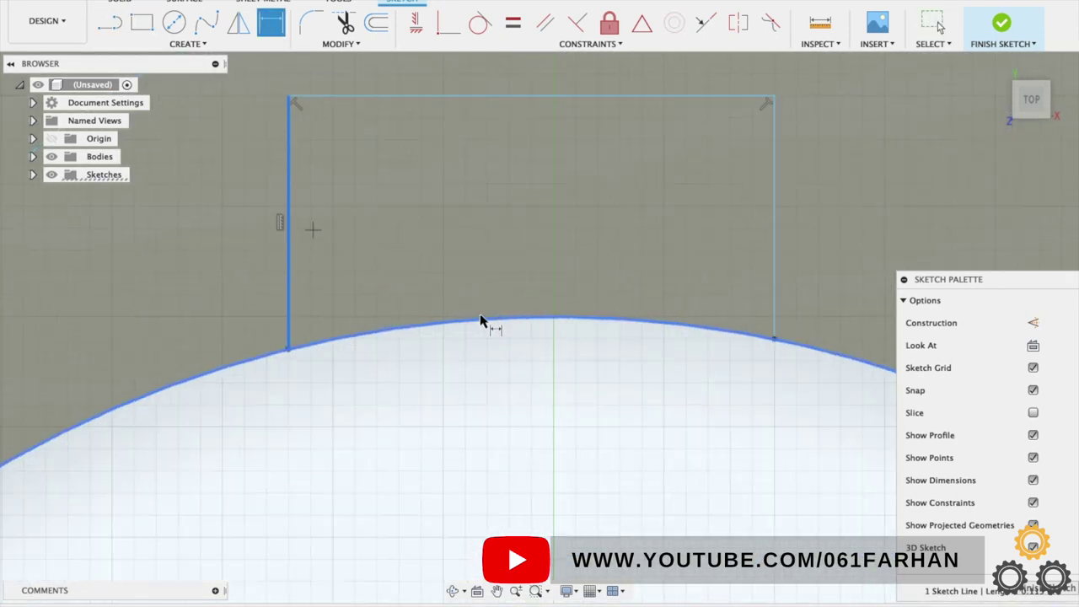
scroll(481, 320, "down", 6)
scroll(474, 408, "down", 2)
left_click(476, 412)
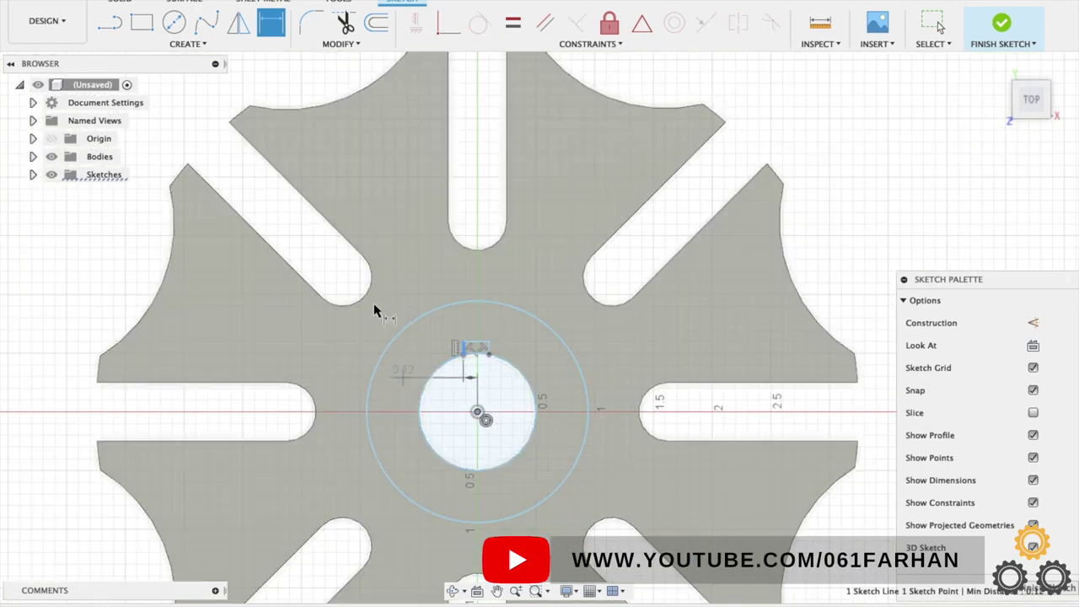
left_click(268, 321)
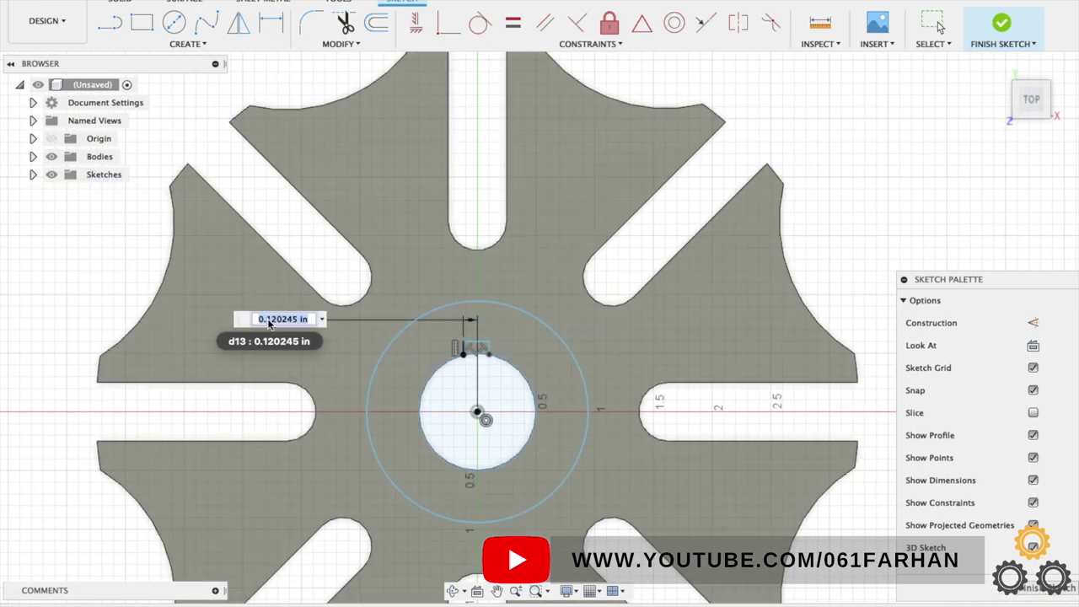
key("Return")
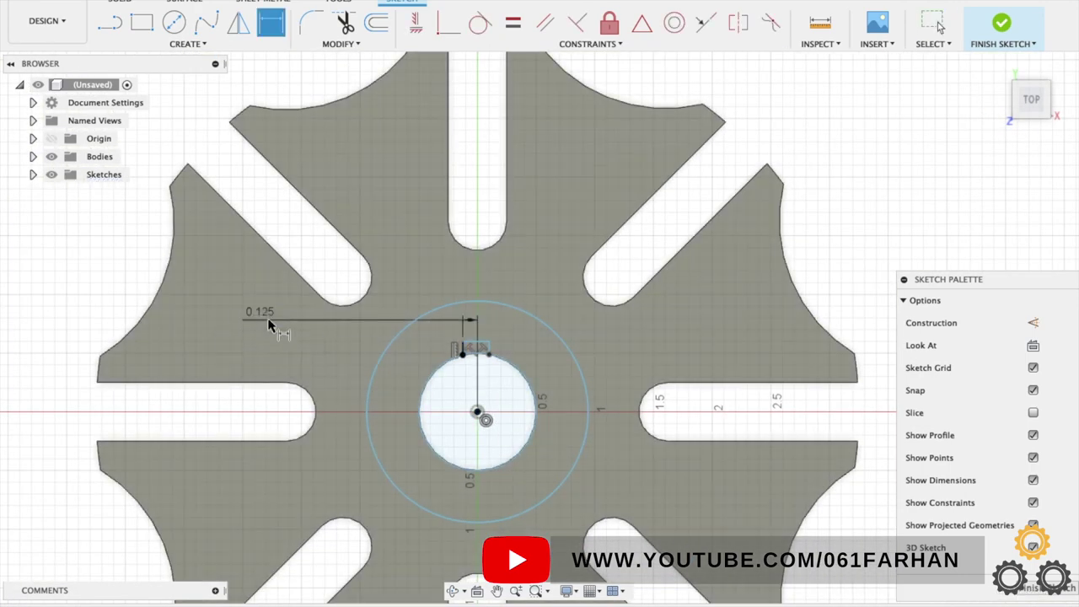
- Dimension the keyway's width as 0.25 in
left_click(484, 348)
left_click(487, 285)
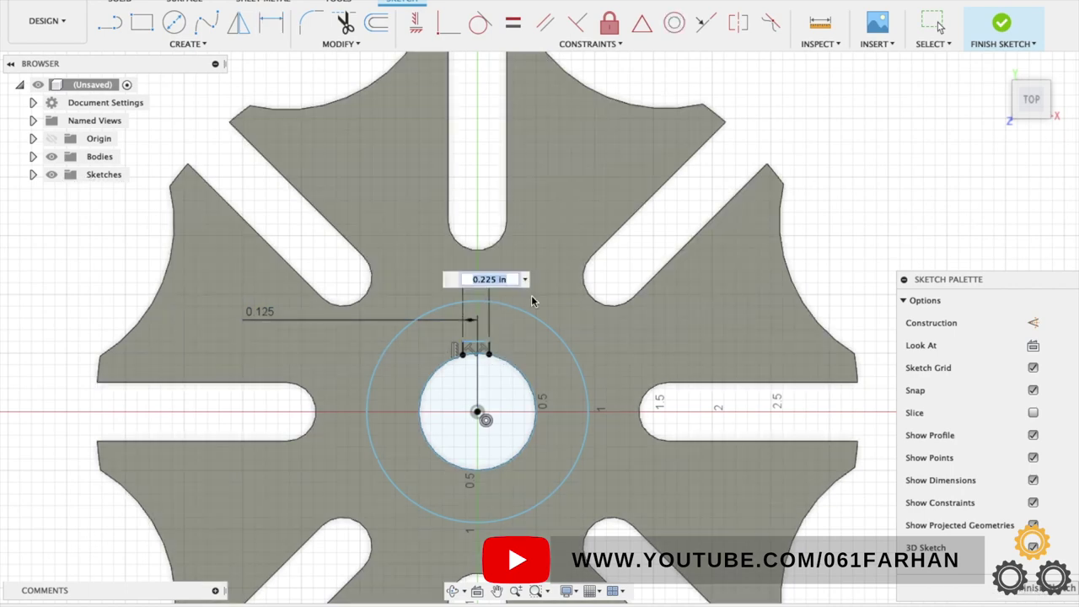
key("Return")
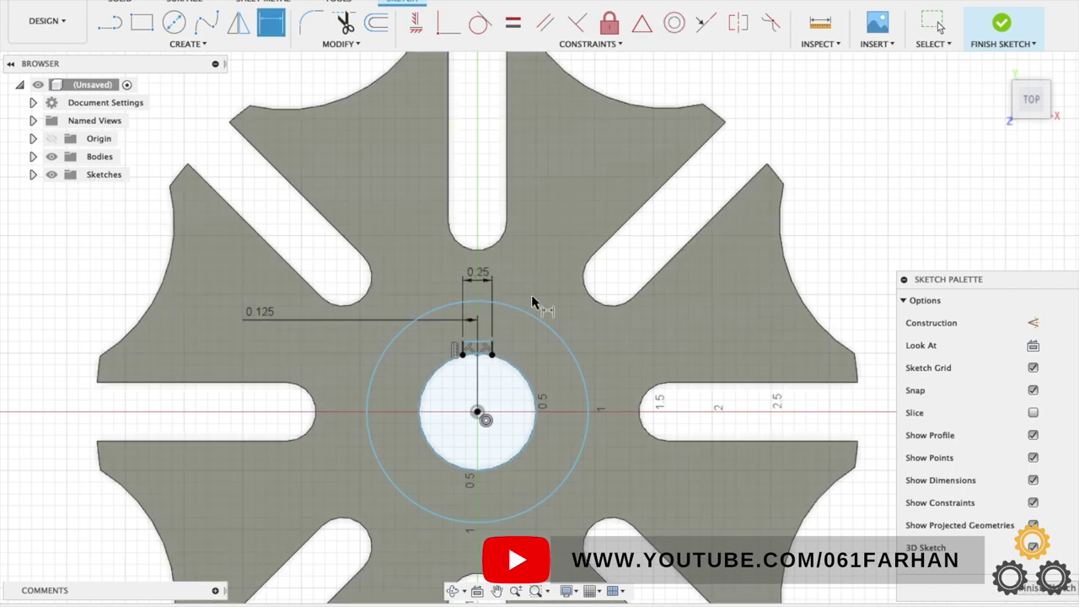
- Dimension the distance from the origin to the keyway's top edge as 11/16 in
left_click(485, 348)
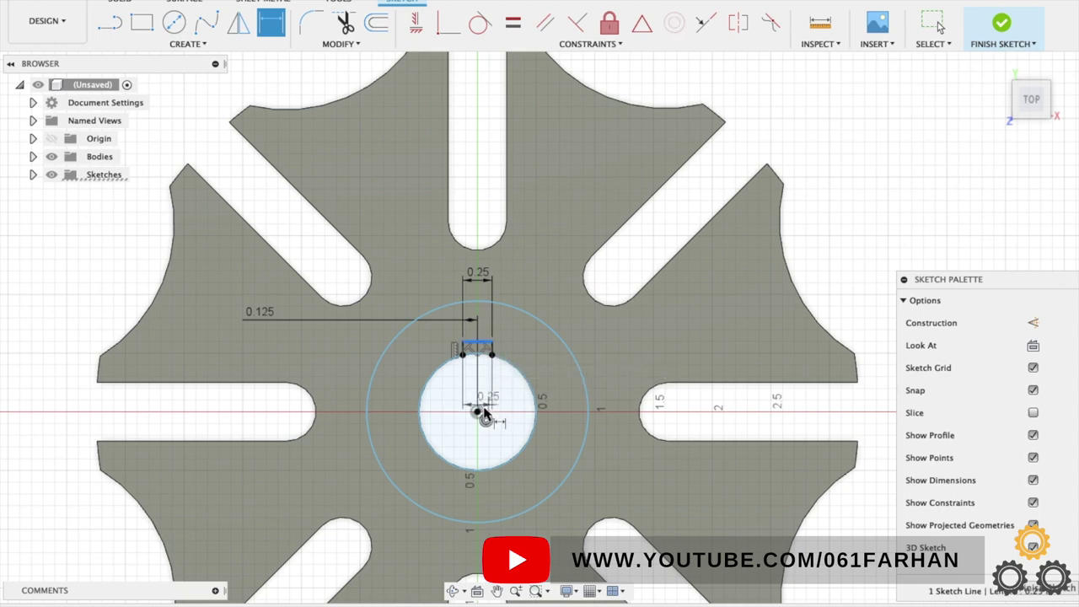
left_click(477, 412)
left_click(628, 392)
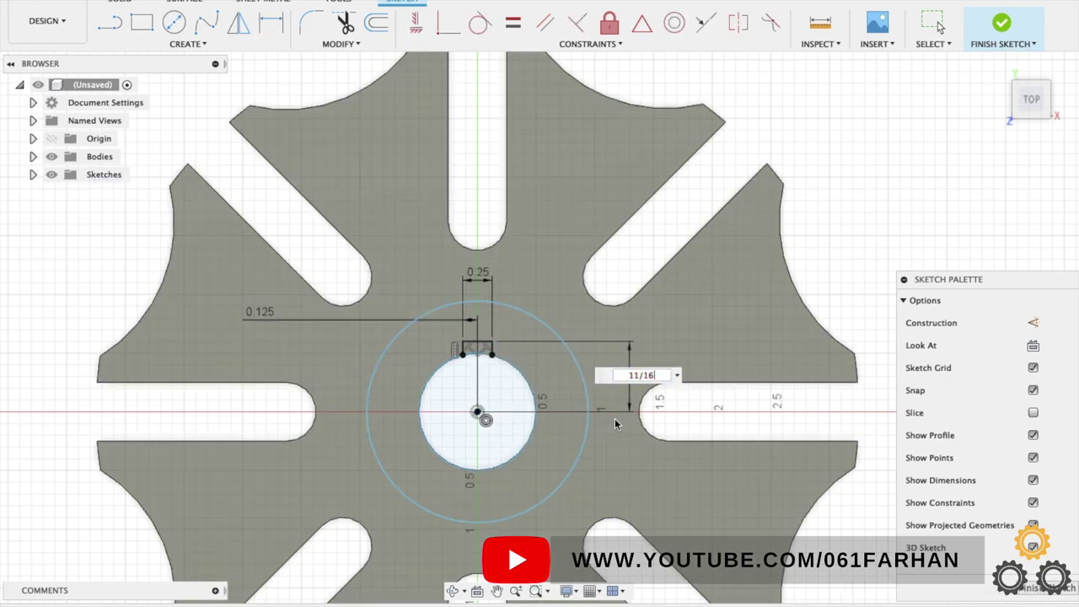
type("11/16")
key("Return")
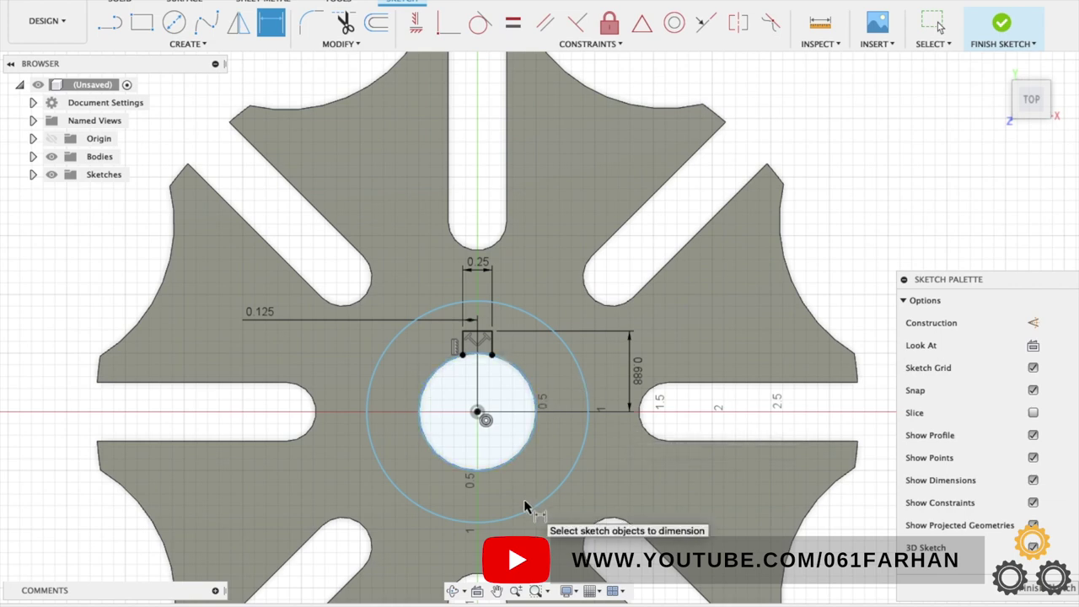
- Dimension the outer hub circle's diameter as 1.75 in
left_click(540, 320)
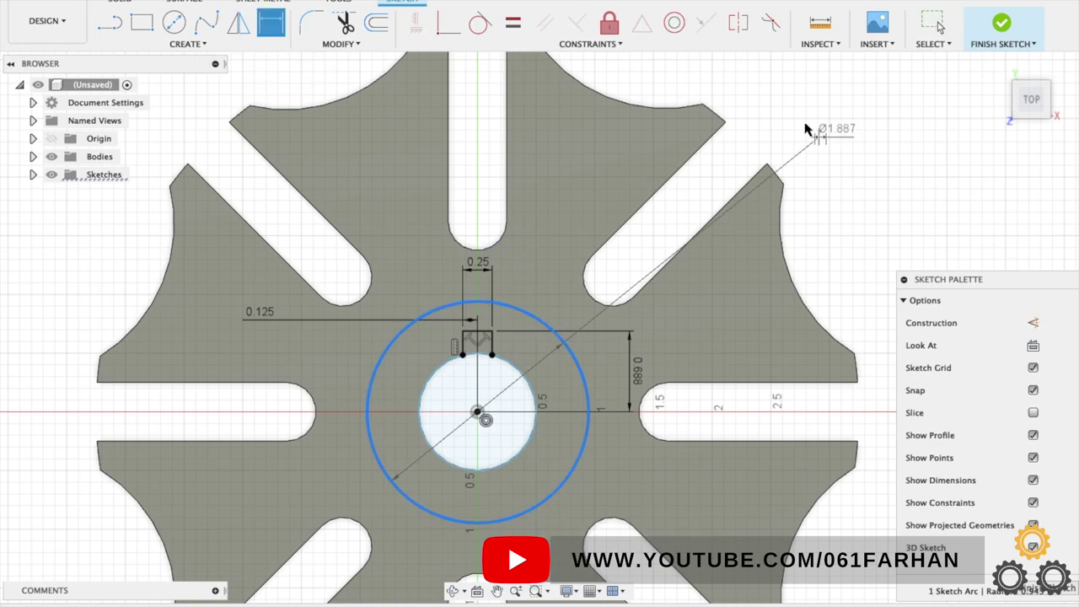
left_click(805, 128)
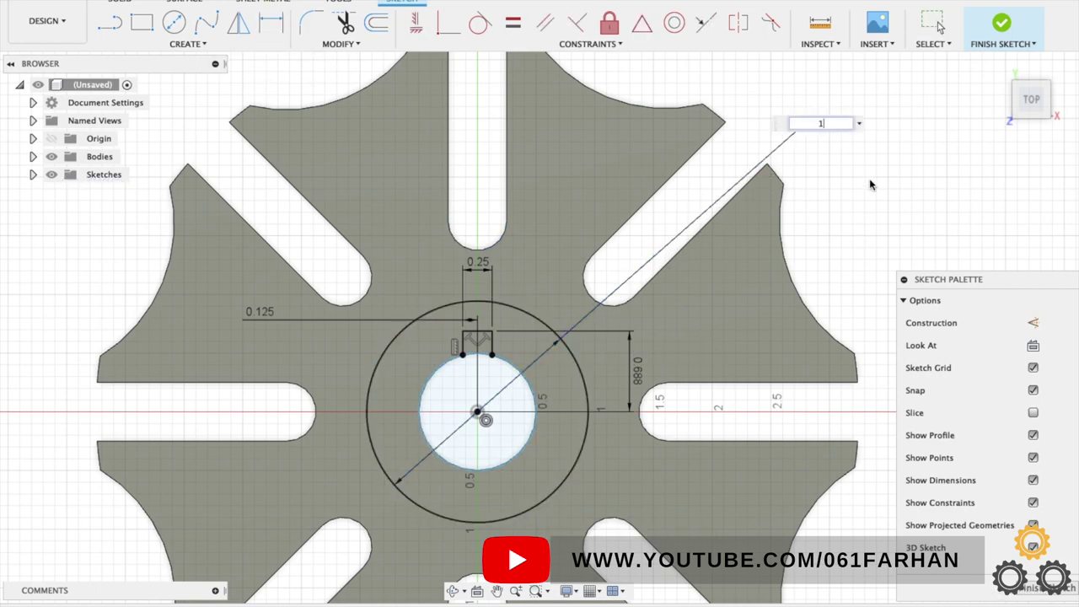
key("Return")
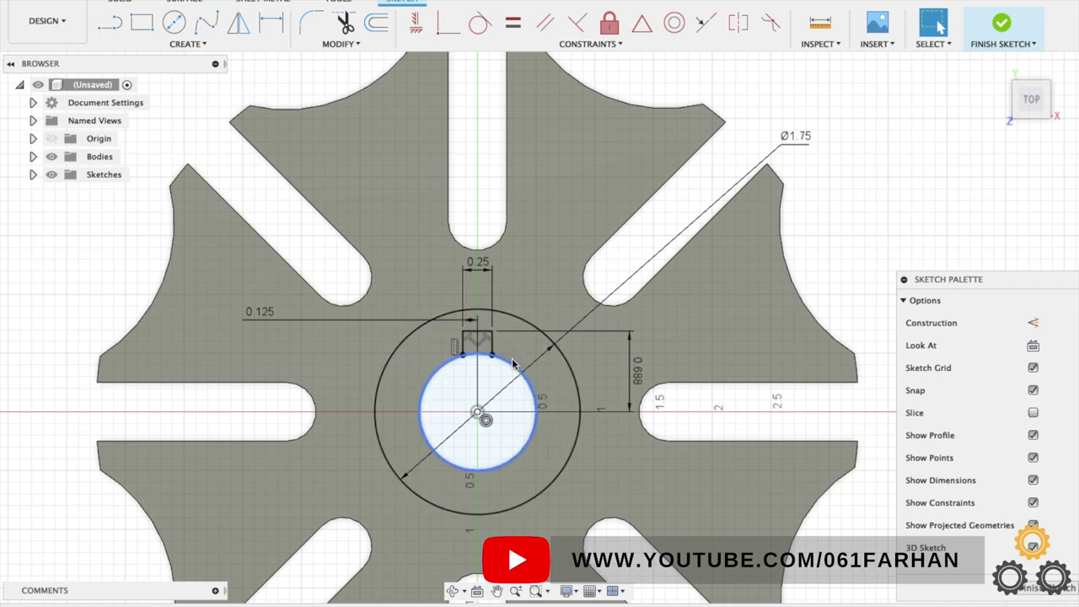
- Dimension the inner hub circle's diameter as 1 in and finish the sketch
left_click(503, 378)
left_click(270, 23)
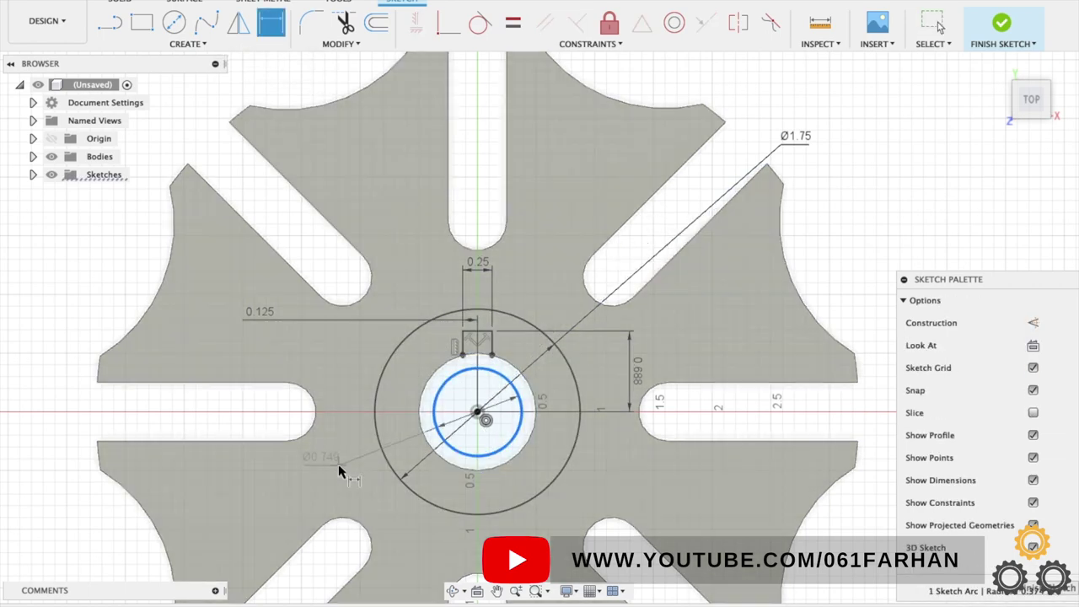
left_click(355, 482)
type("1")
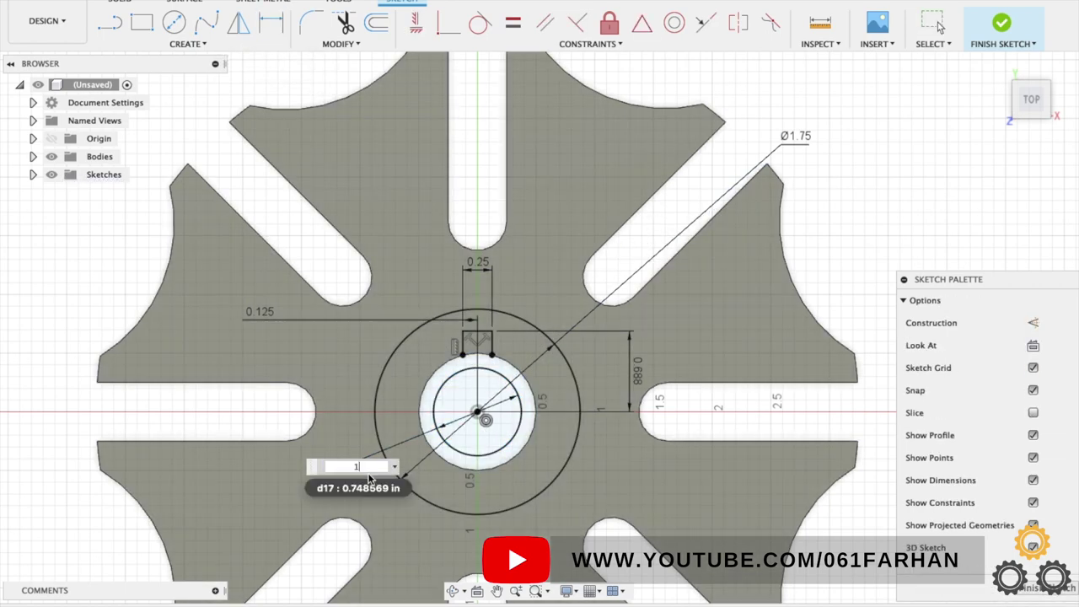
key("Return")
key("Escape")
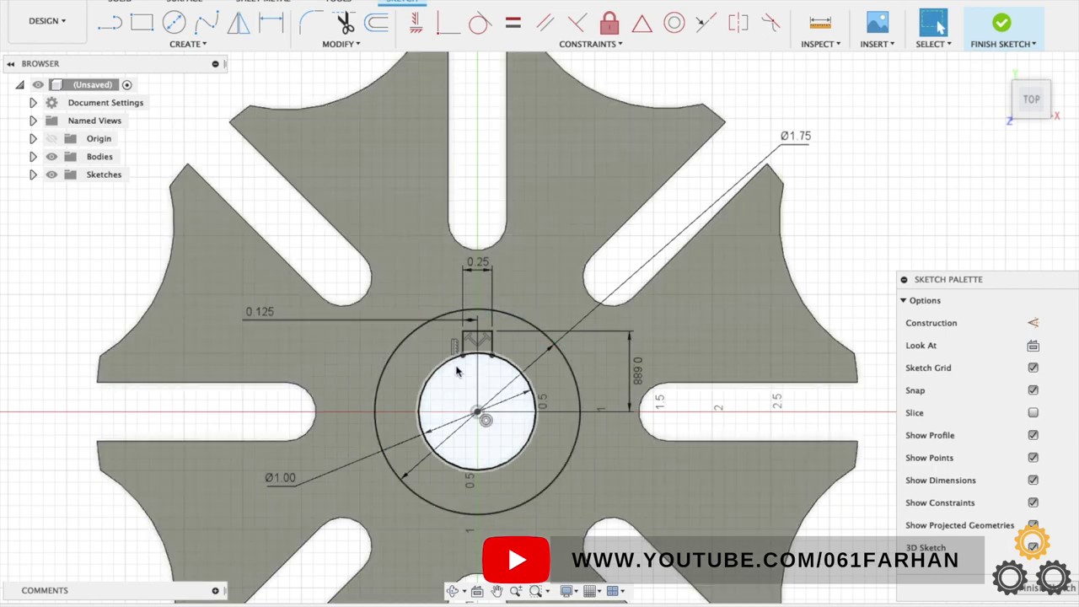
left_click(1001, 26)
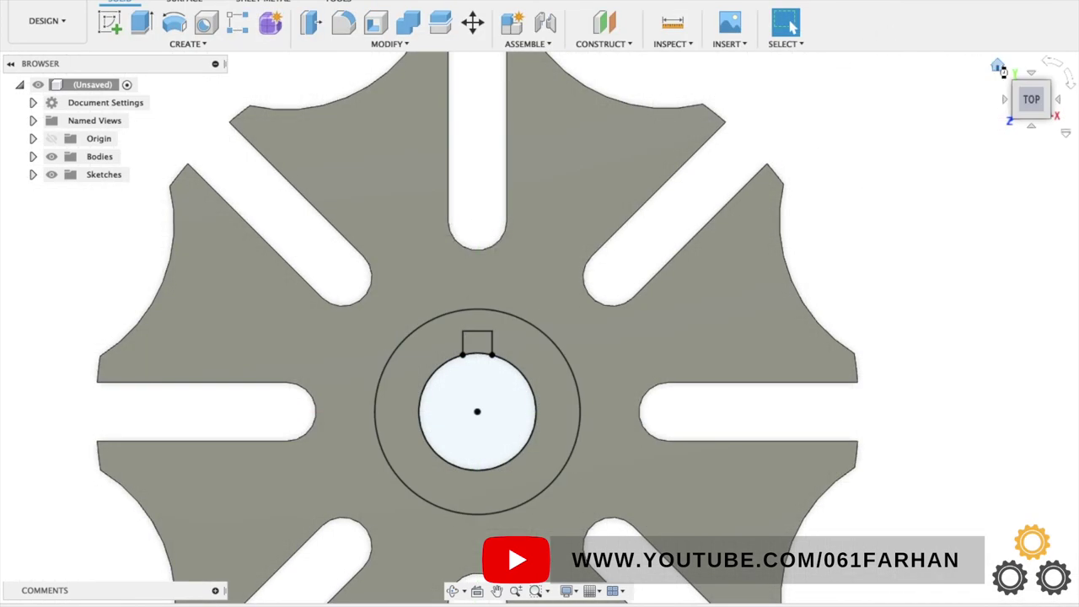
- Extrude the hub ring profile, including its keyway cutout, 1 in upward from the wheel face and join it to the body
left_click(1004, 72)
left_click(147, 26)
left_click(518, 279)
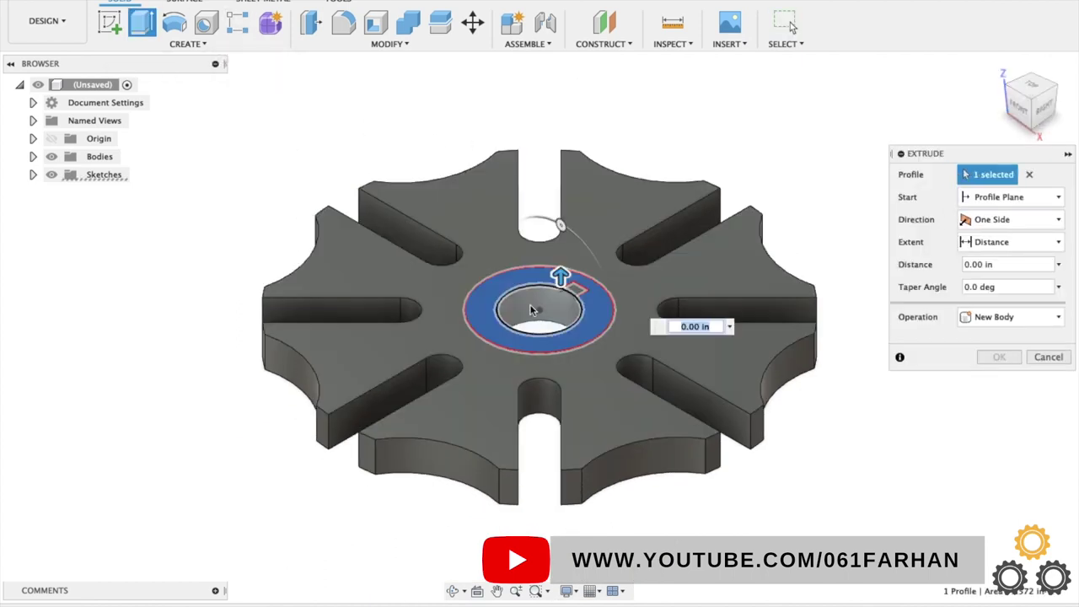
left_click_drag(561, 281, 565, 208)
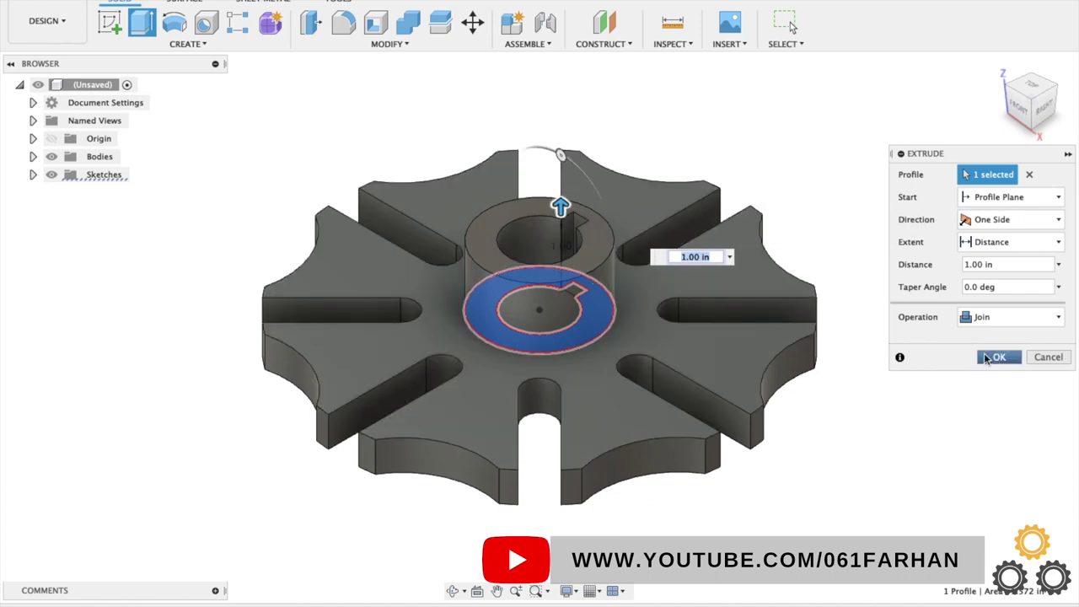
left_click(988, 356)
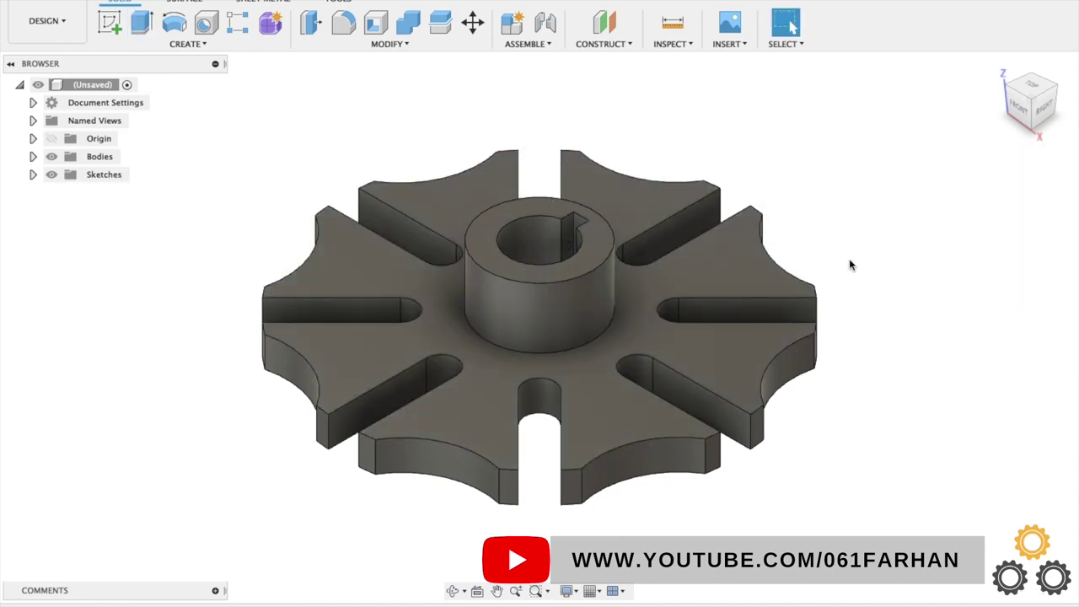
- Restrict the selection filters to body edges only
left_click(792, 42)
mouse_move(824, 157)
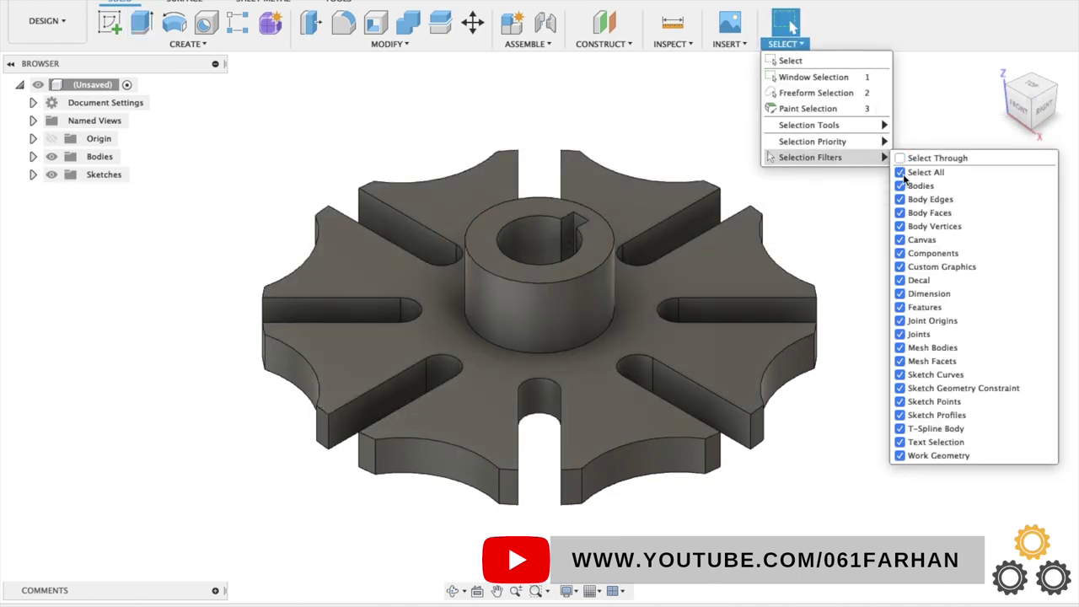
left_click(901, 173)
left_click(899, 200)
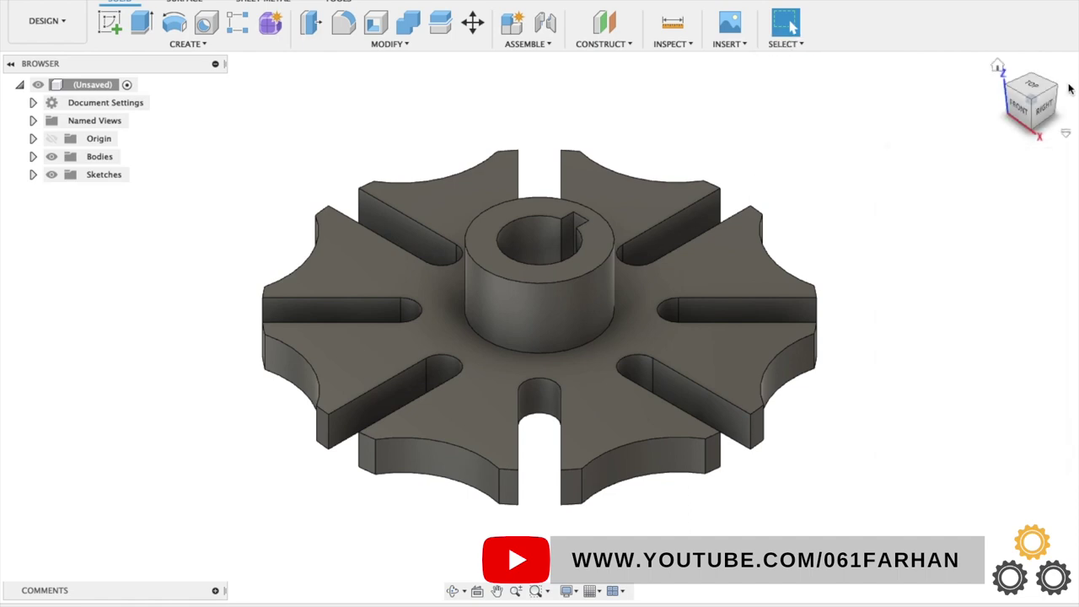
- Window-select the edges of the whole wheel from the top view and deselect the stray keyway edges at the hub's base
left_click(1030, 85)
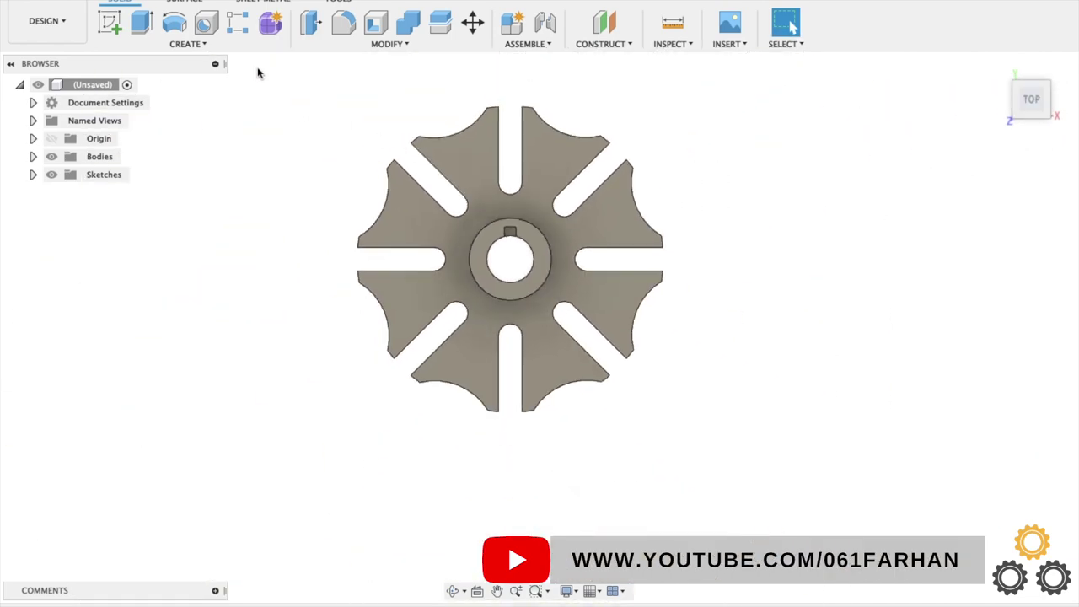
left_click_drag(258, 73, 717, 455)
middle_click_drag(778, 307, 708, 320, "shift")
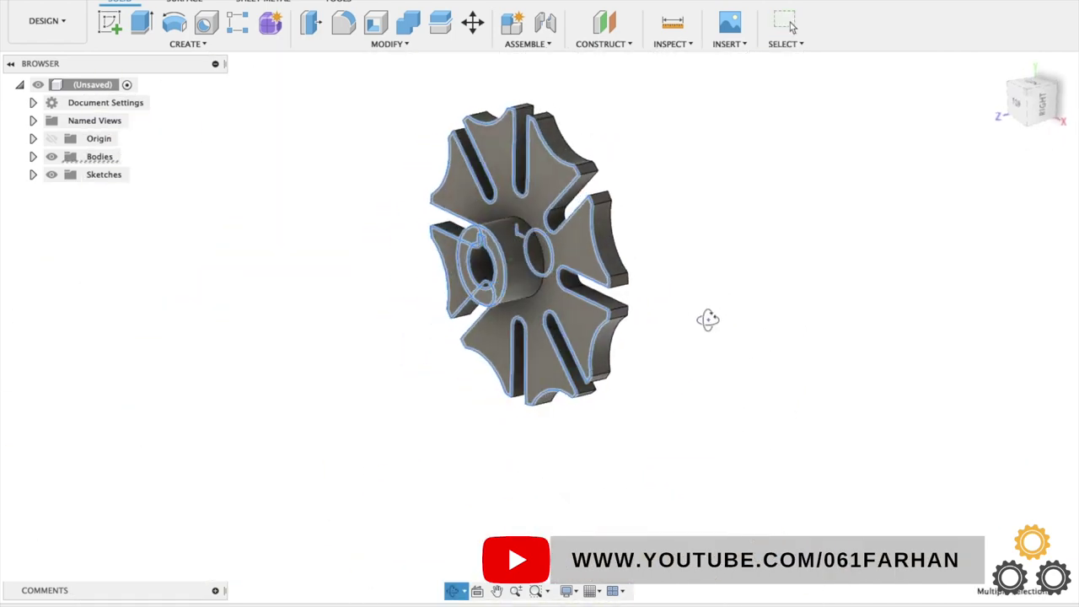
scroll(529, 253, "down", 3)
scroll(541, 250, "up", 6)
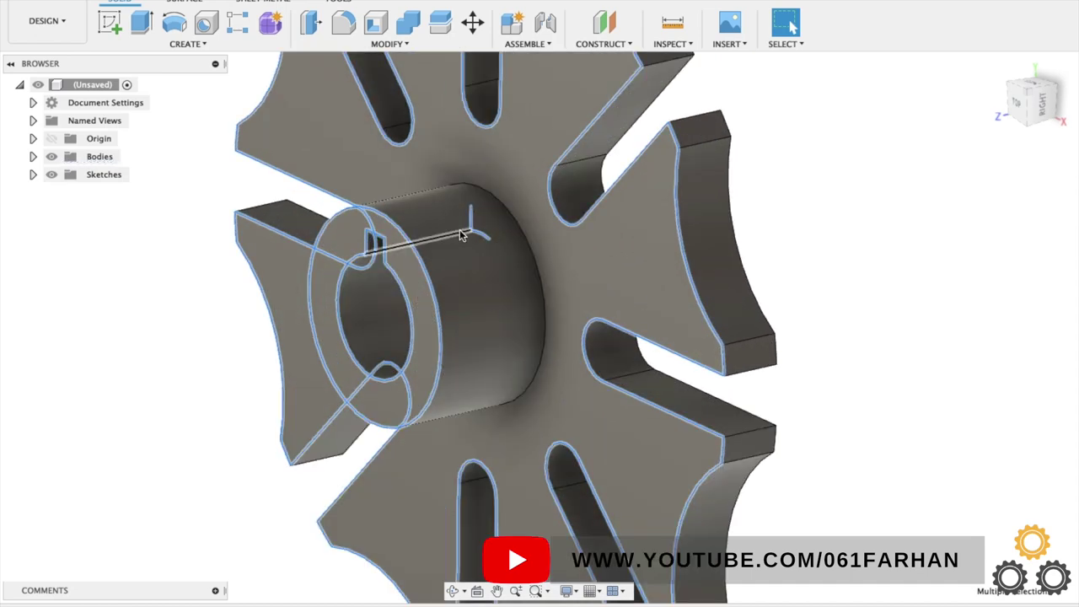
scroll(472, 220, "up", 3)
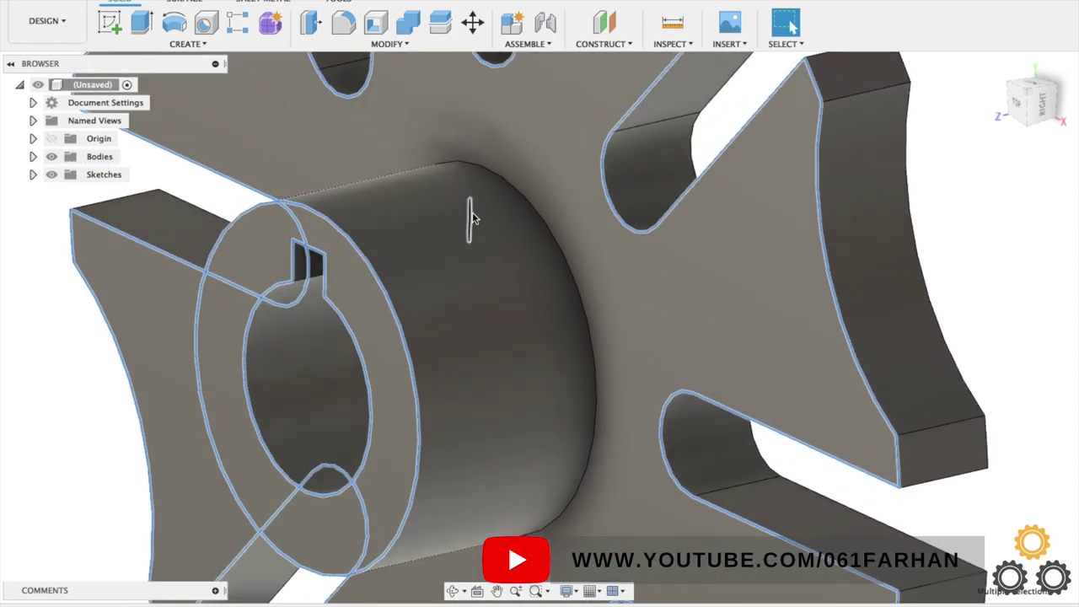
scroll(523, 241, "down", 2)
middle_click_drag(533, 250, 342, 385, "shift")
- Chamfer the selected wheel and hub edges with an equal distance of 0.025 in
left_click(389, 44)
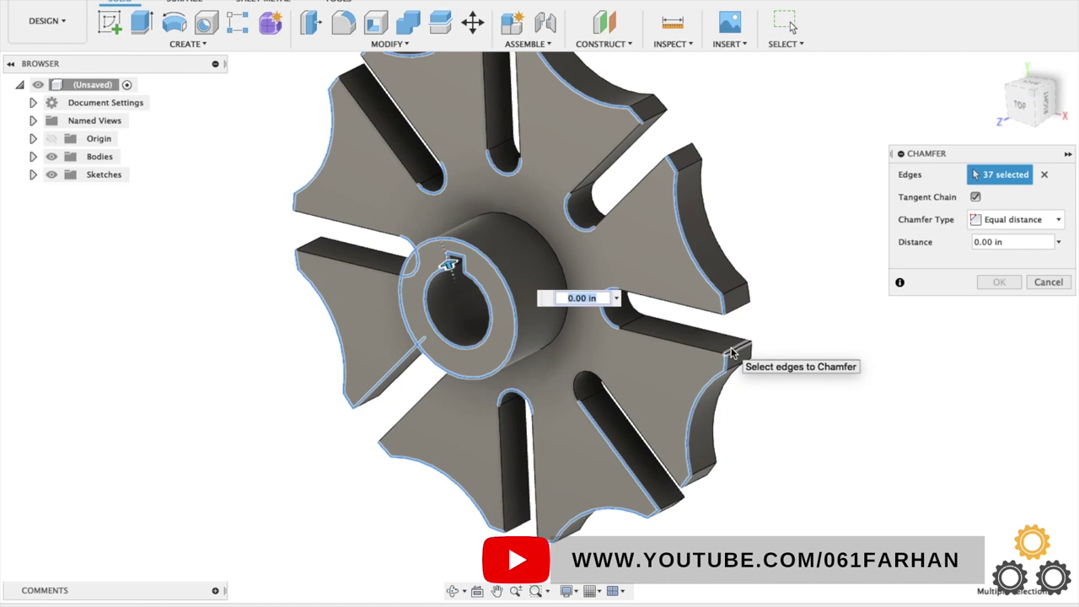
key("BackSpace")
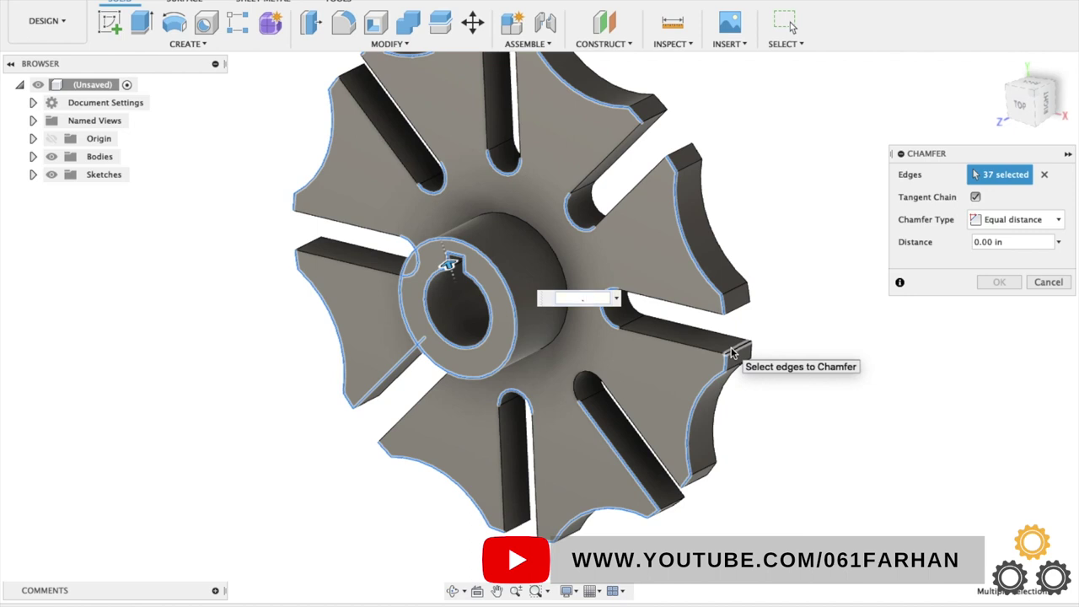
left_click(992, 242)
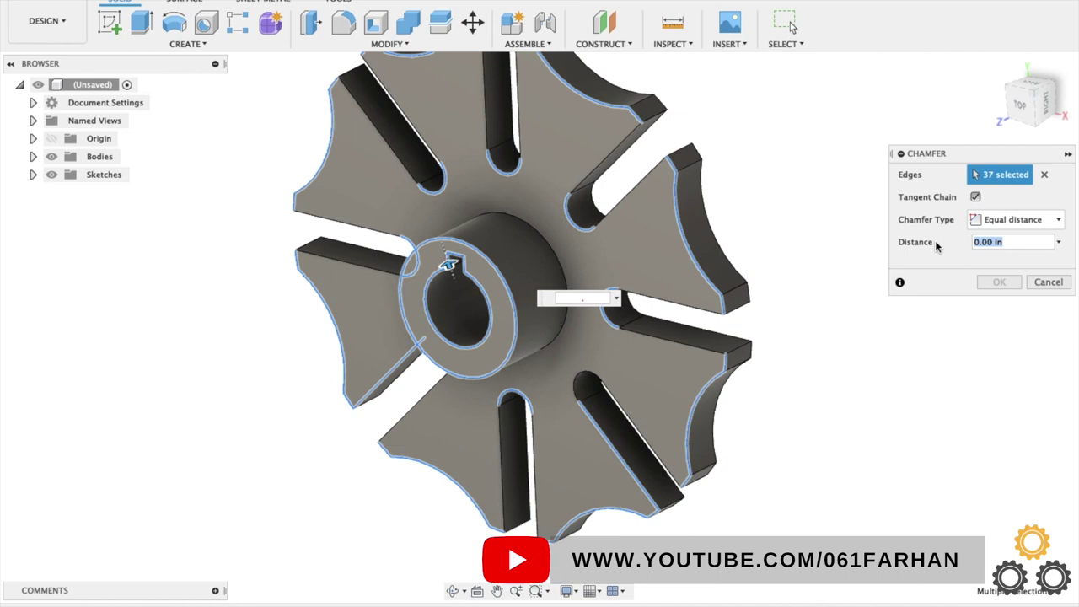
type(".025")
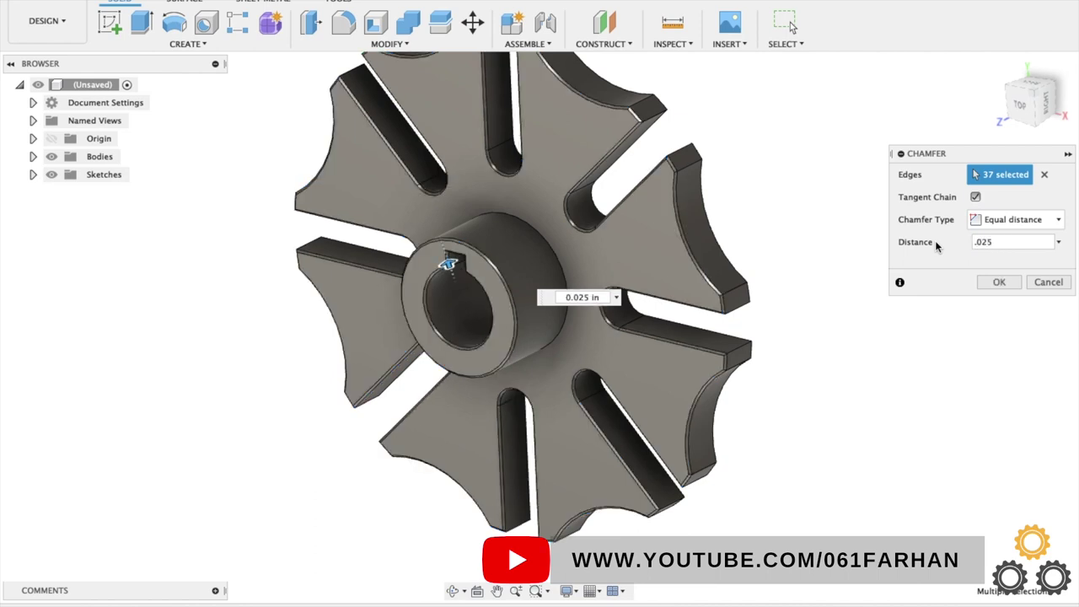
key("Return")
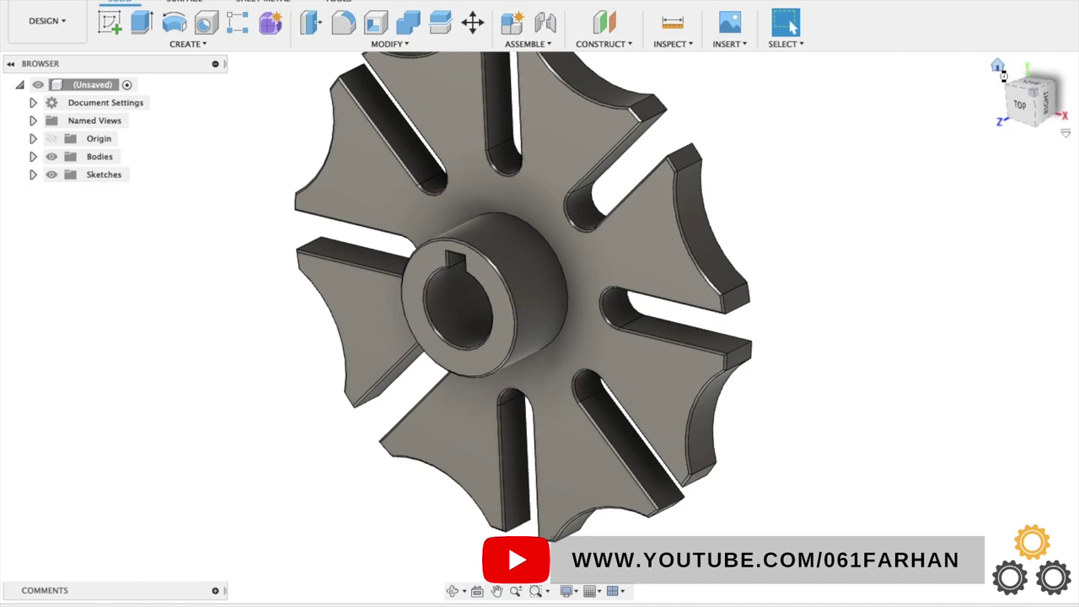
left_click(998, 68)
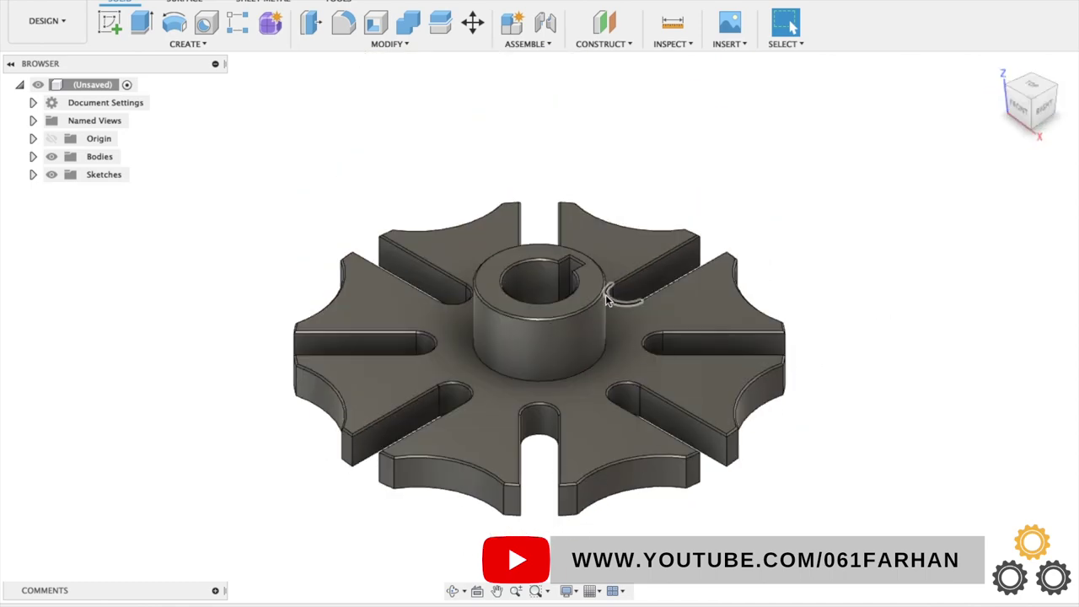
scroll(614, 211, "up", 5)
middle_click_drag(708, 196, 770, 172, "shift")
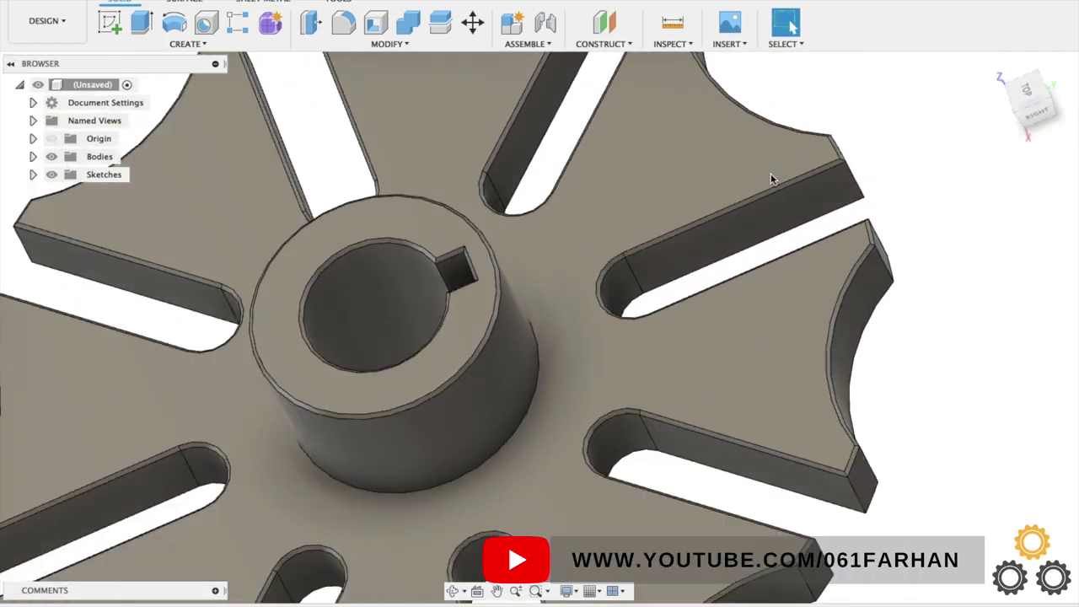
key("F6")
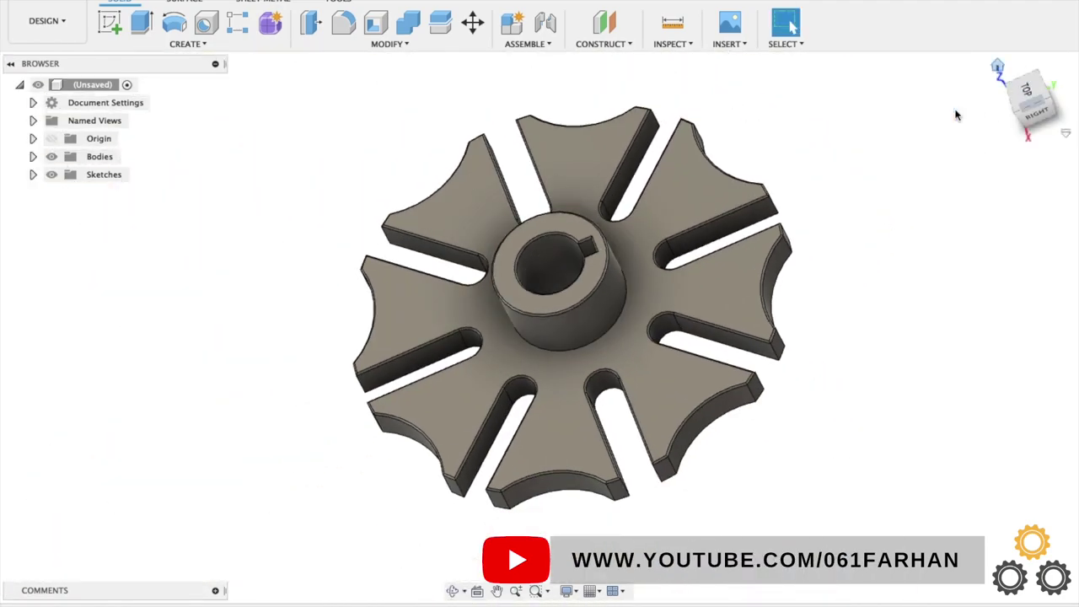